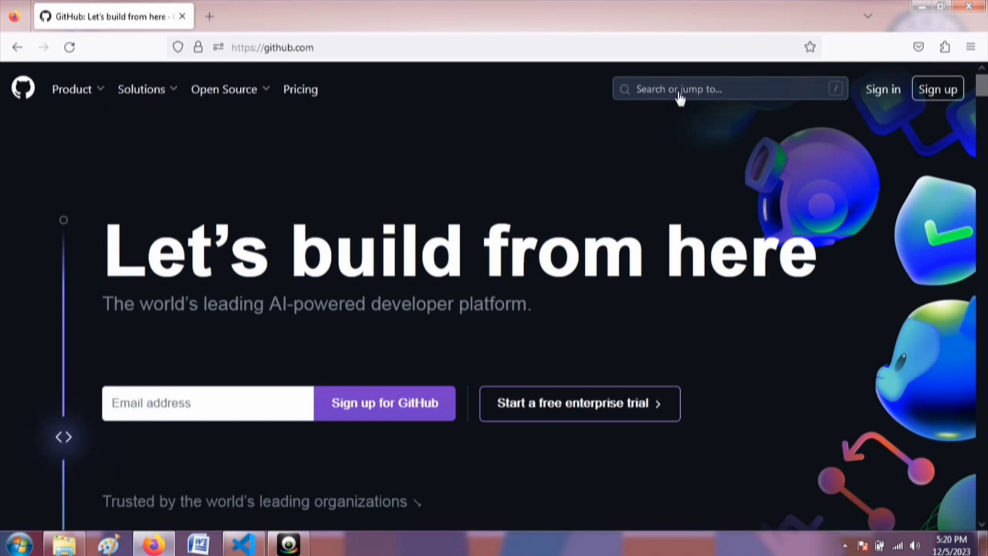
Step: Search GitHub for repositories matching "spk"
click(680, 93)
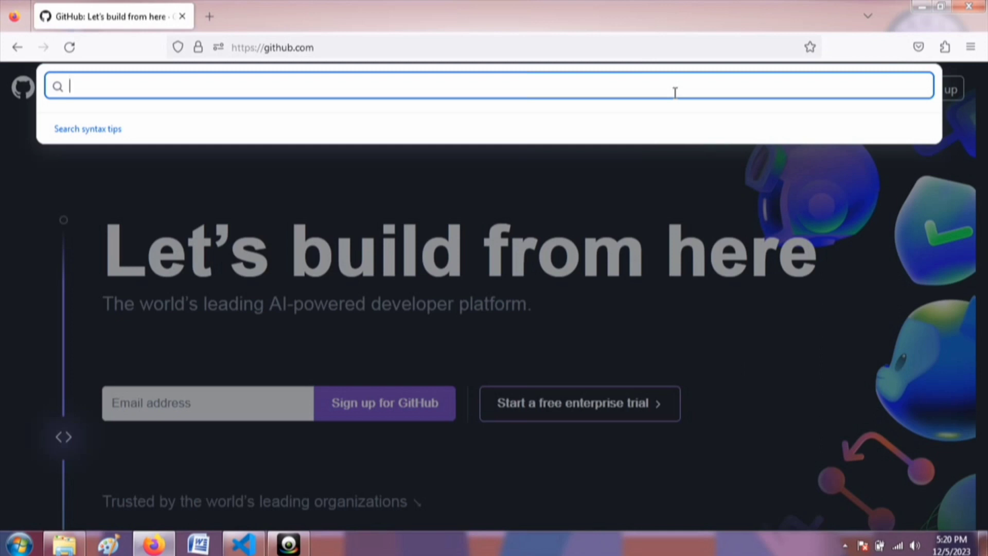
text(spk)
key(Return)
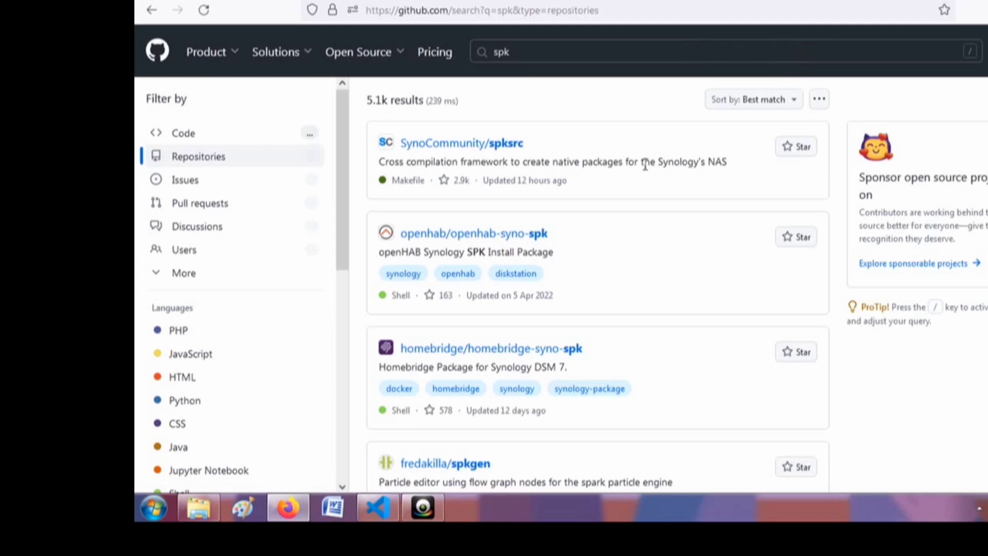
Step: Look through the repositories found for "spk", checking their descriptions, topics and programming languages
scroll(473, 180, down, 2)
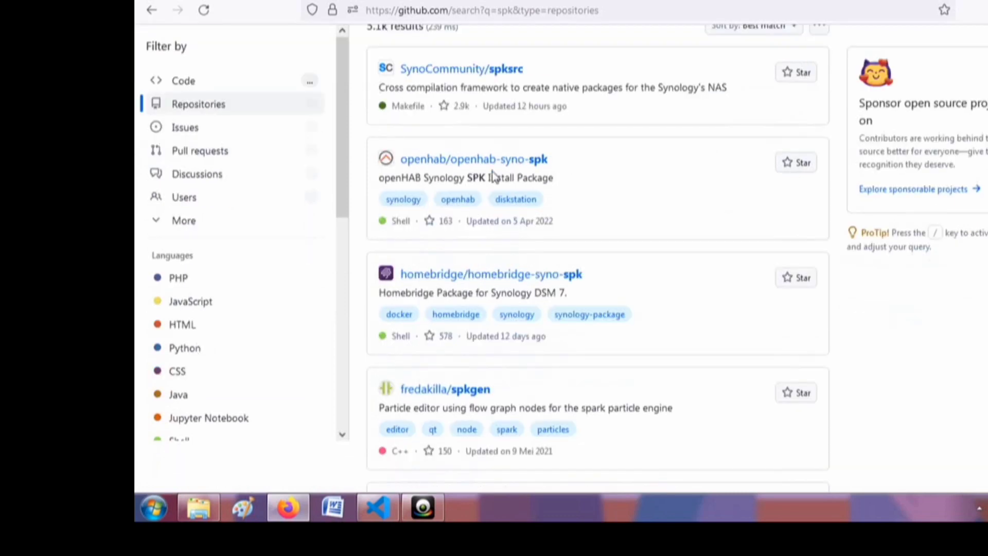
scroll(503, 177, down, 1)
scroll(503, 177, down, 1)
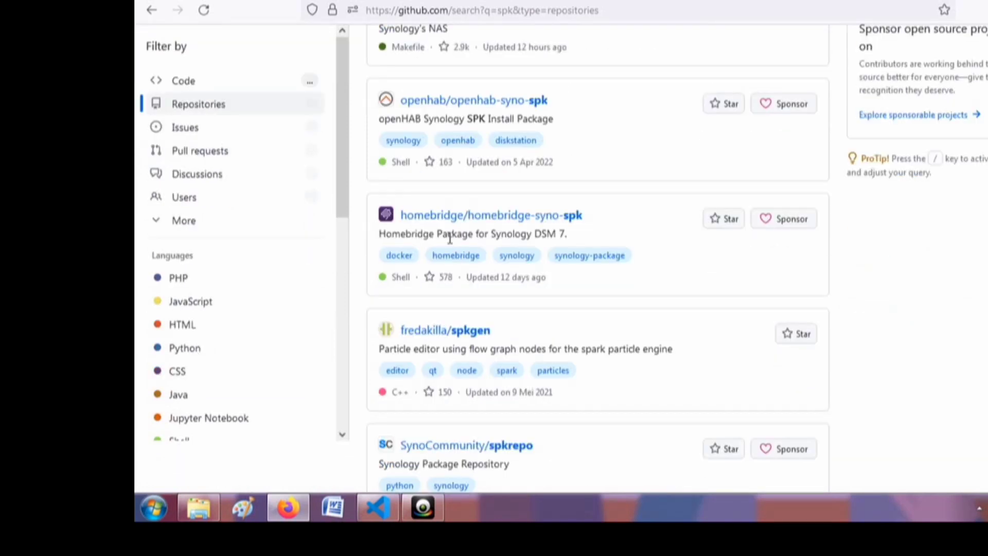
scroll(525, 230, down, 1)
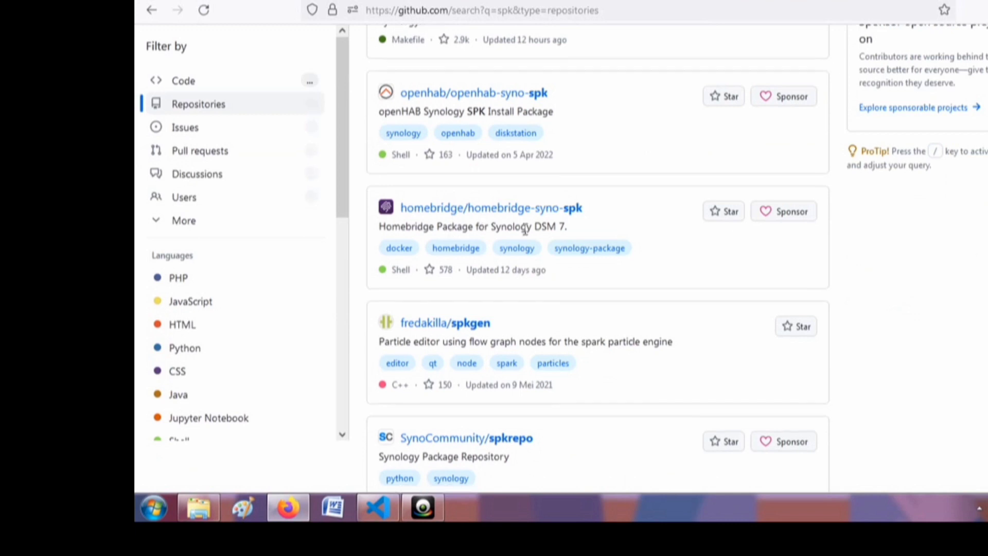
scroll(525, 229, down, 2)
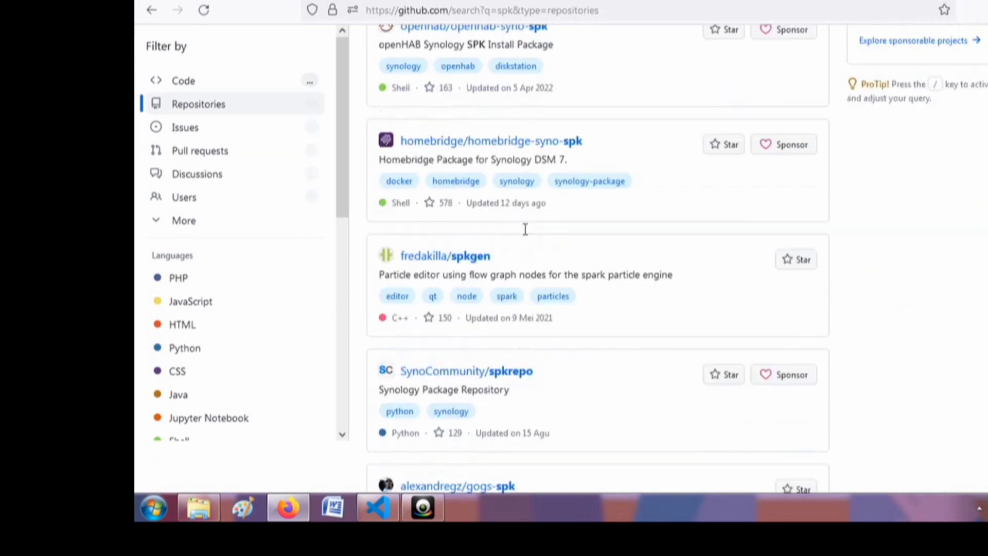
scroll(525, 230, down, 4)
scroll(525, 230, down, 4)
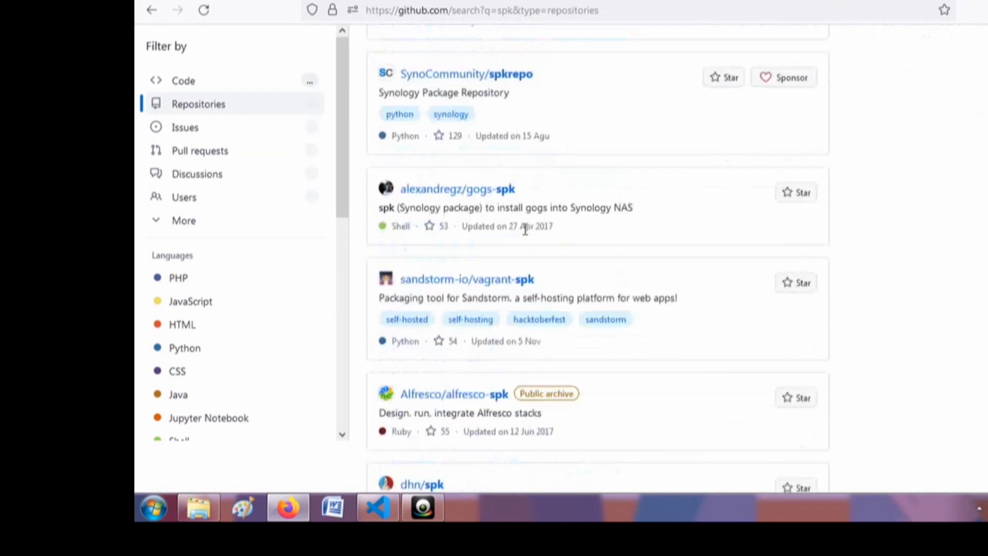
scroll(525, 230, down, 4)
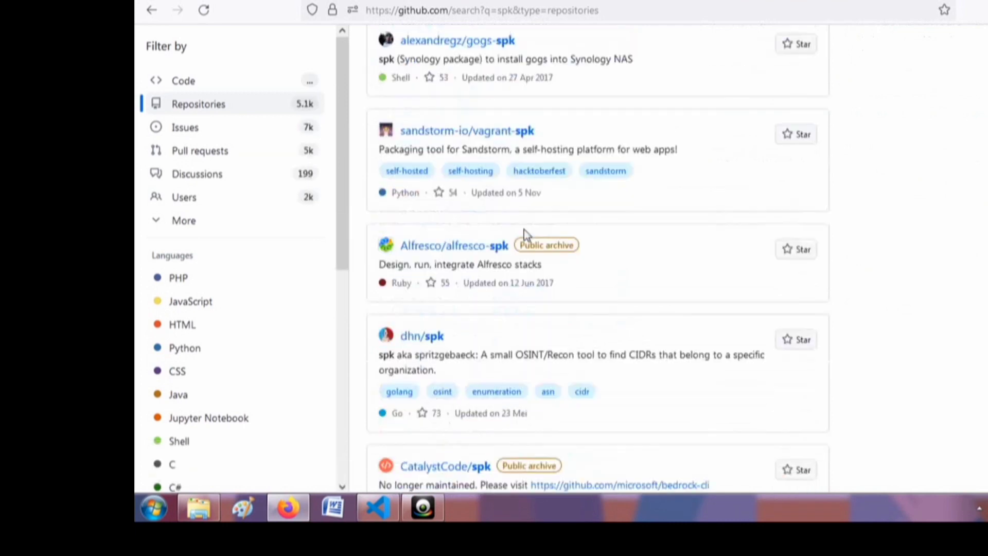
scroll(525, 216, up, 15)
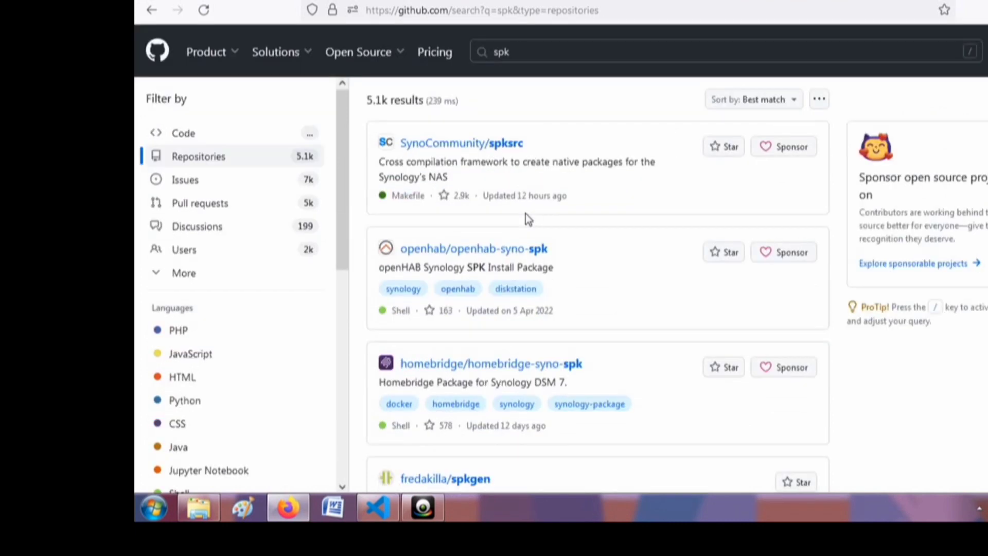
Step: Refine the repository search to "spk saw" and look through the matching projects
click(551, 53)
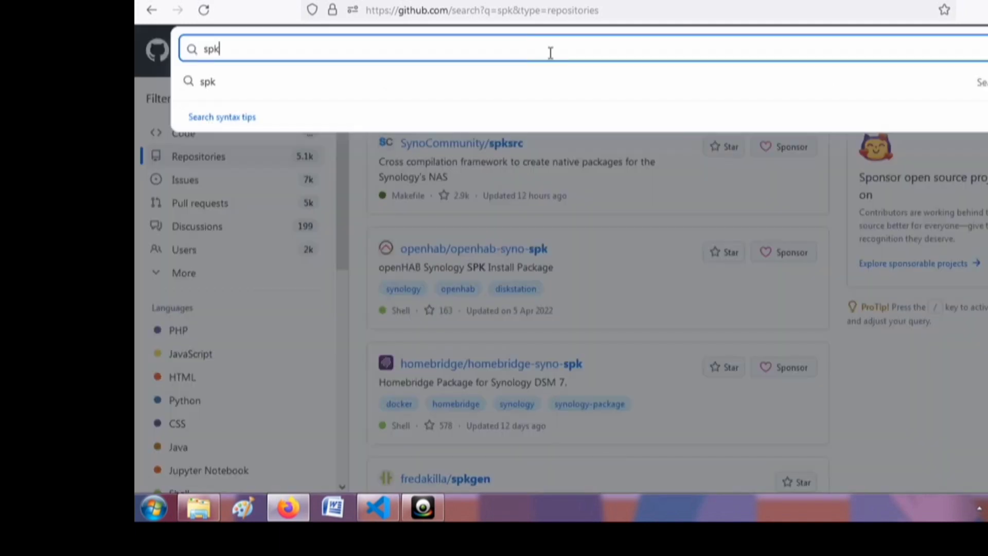
text(saw)
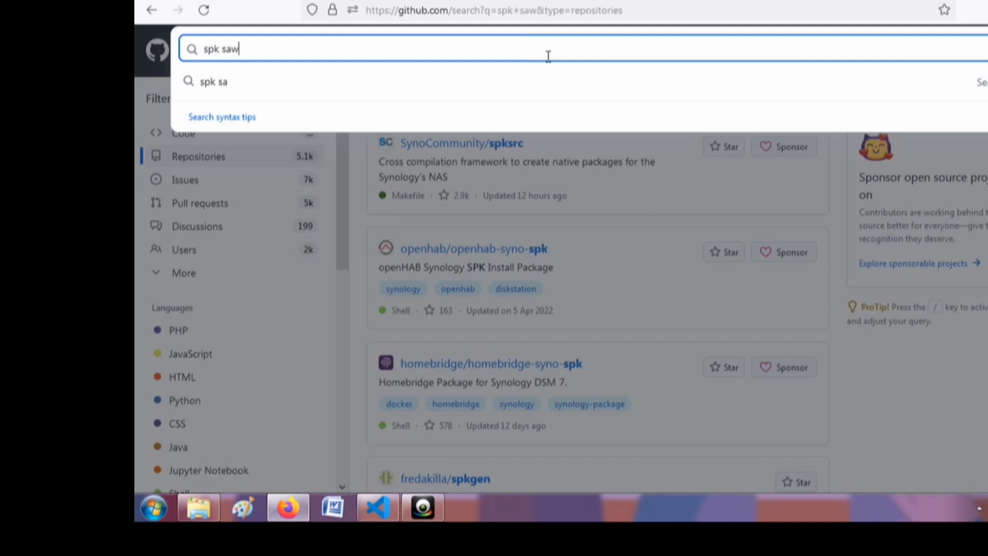
key(Return)
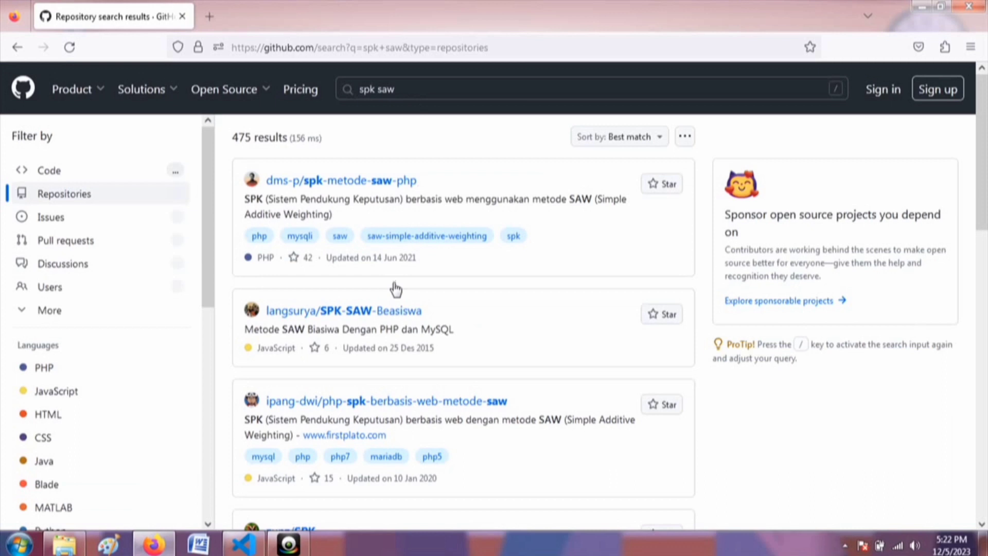
scroll(389, 324, down, 2)
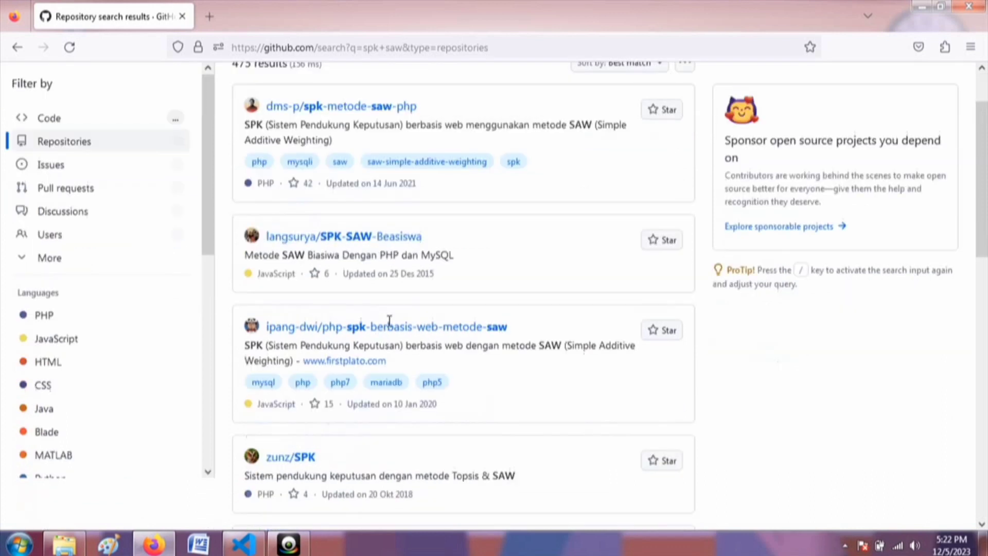
scroll(390, 321, down, 2)
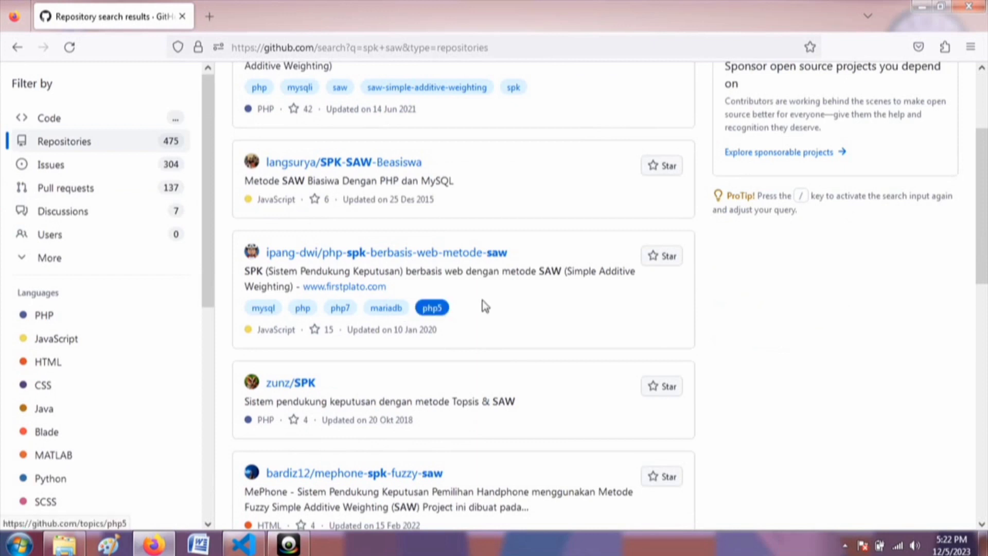
scroll(455, 304, down, 2)
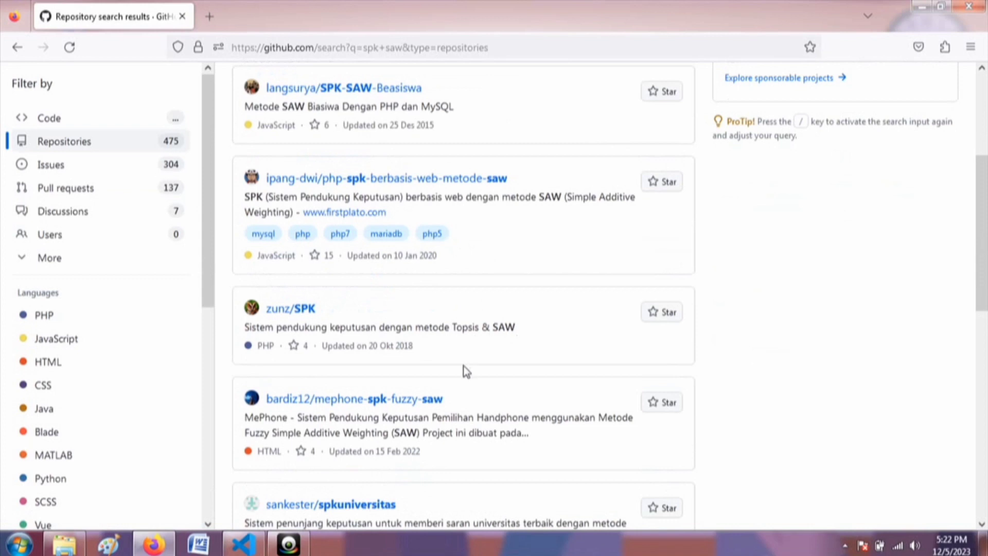
scroll(447, 379, down, 2)
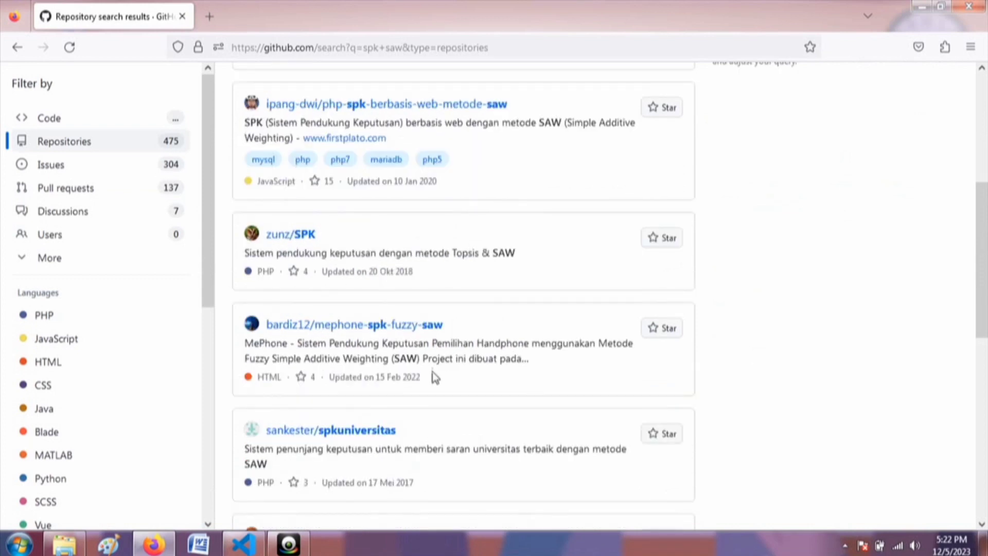
scroll(435, 376, down, 2)
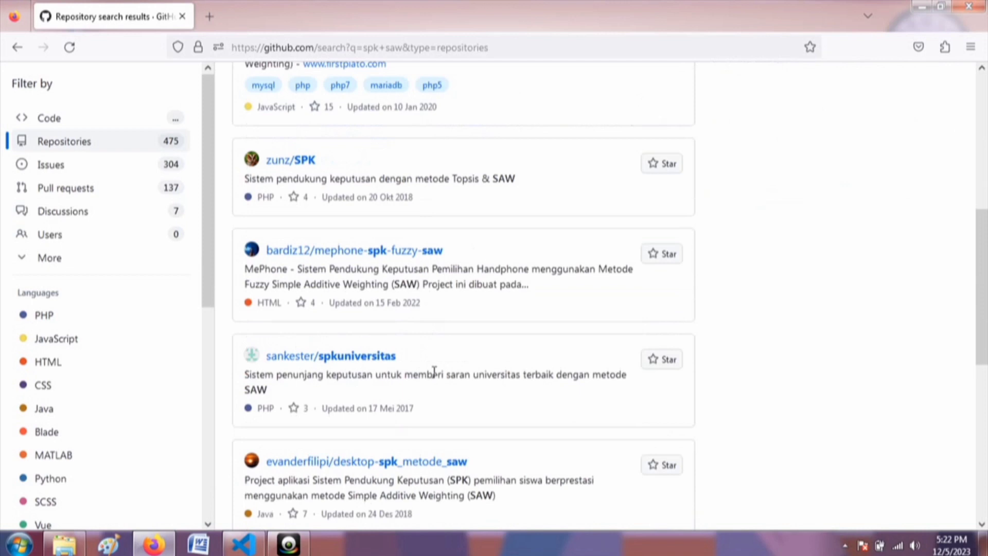
scroll(434, 373, up, 10)
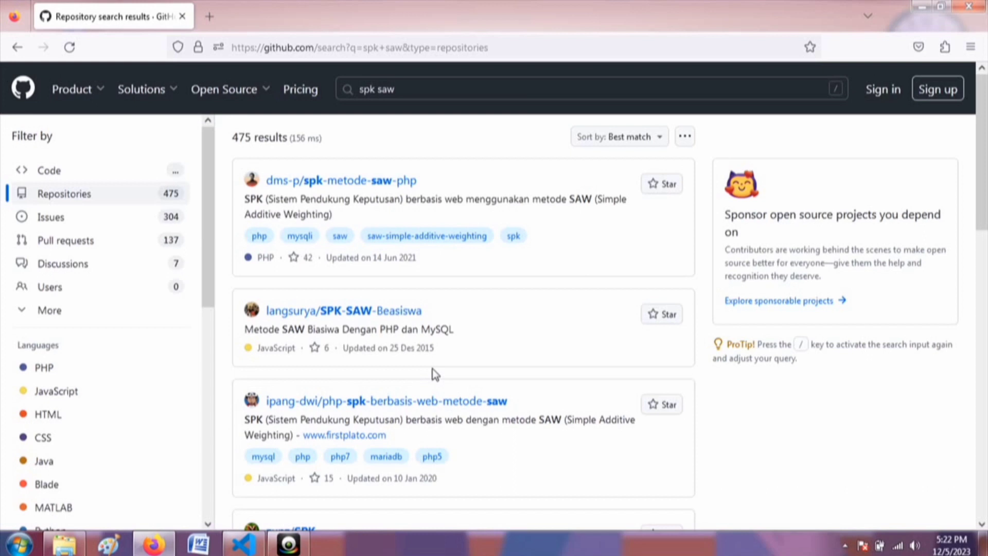
Step: Replace the search query with "pegawai php mysql" and run the repository search
click(410, 90)
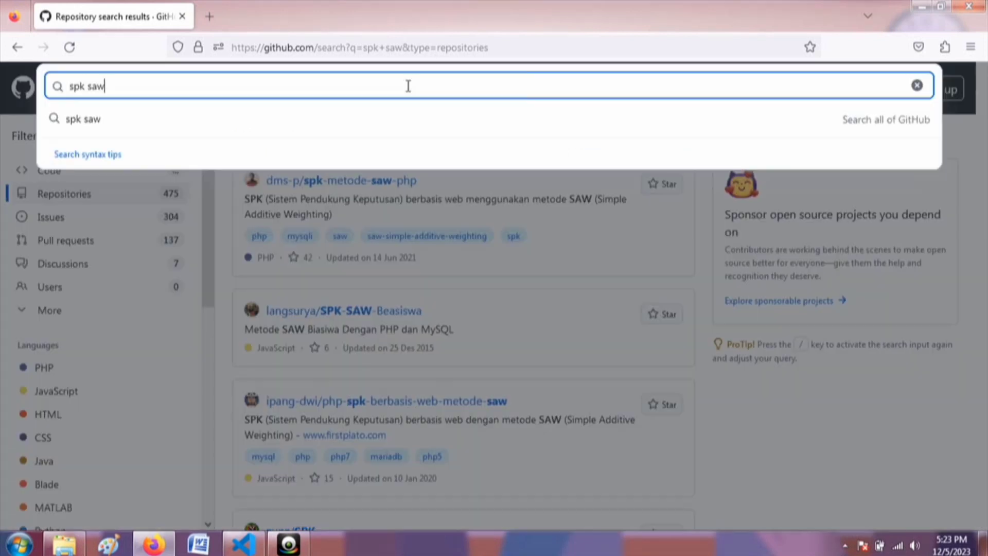
key(ctrl+a)
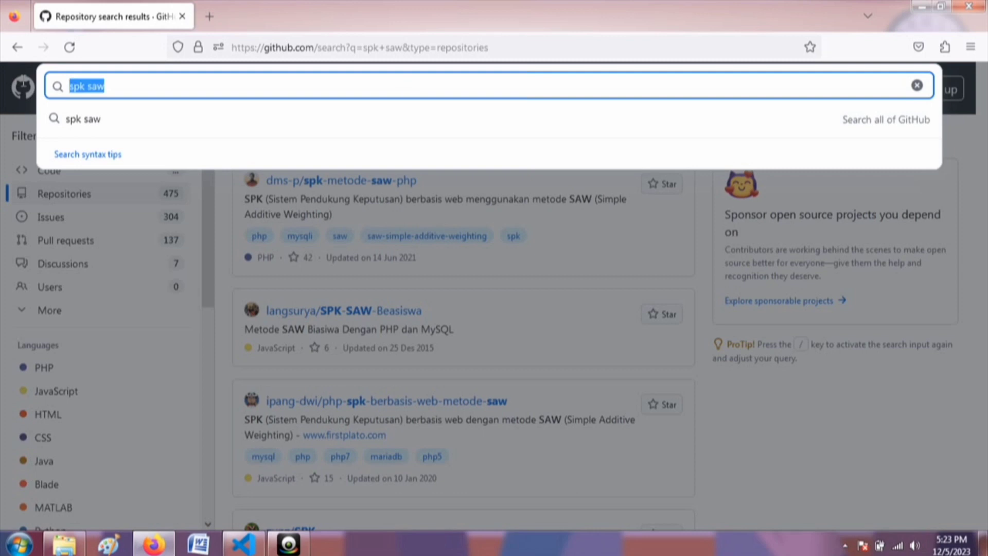
text(pegawai)
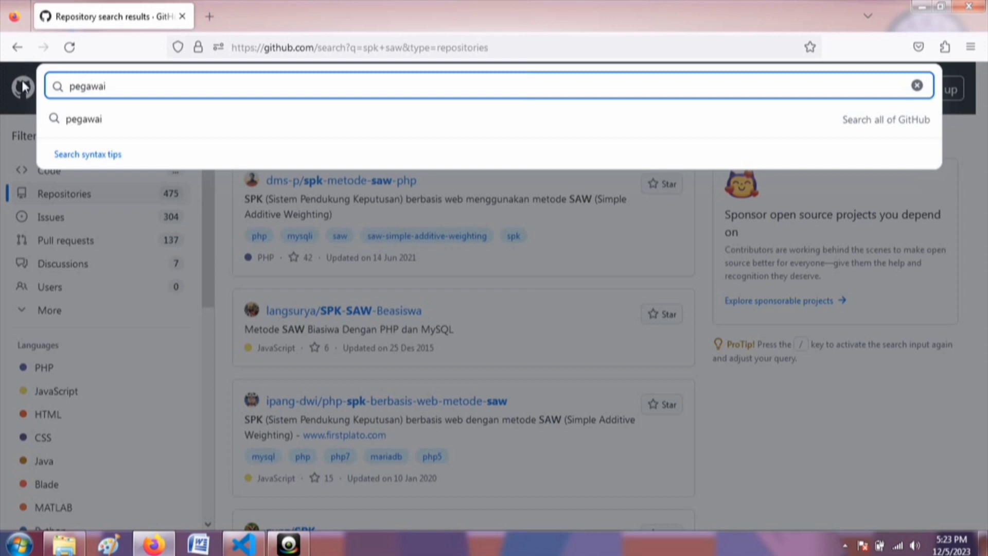
text( php mysql)
key(Return)
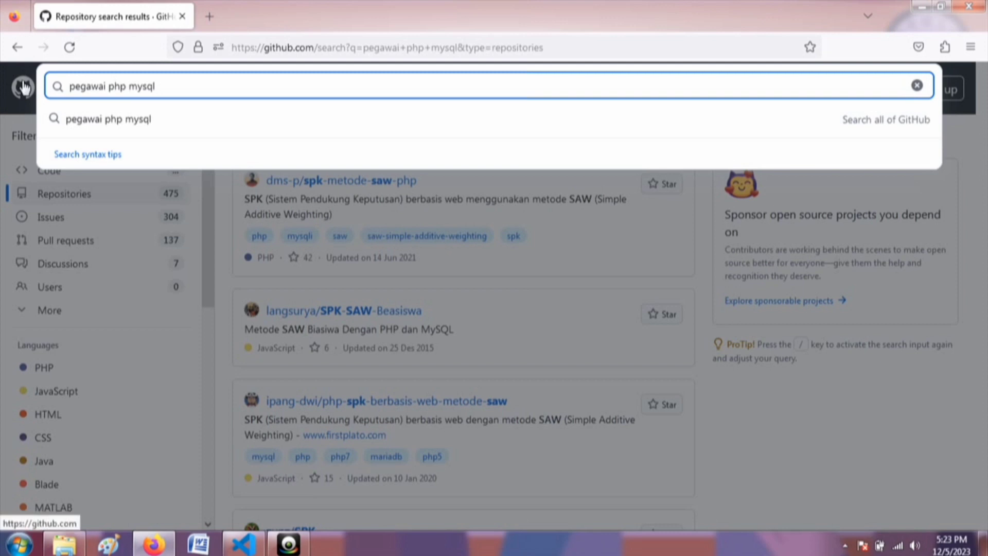
click(23, 87)
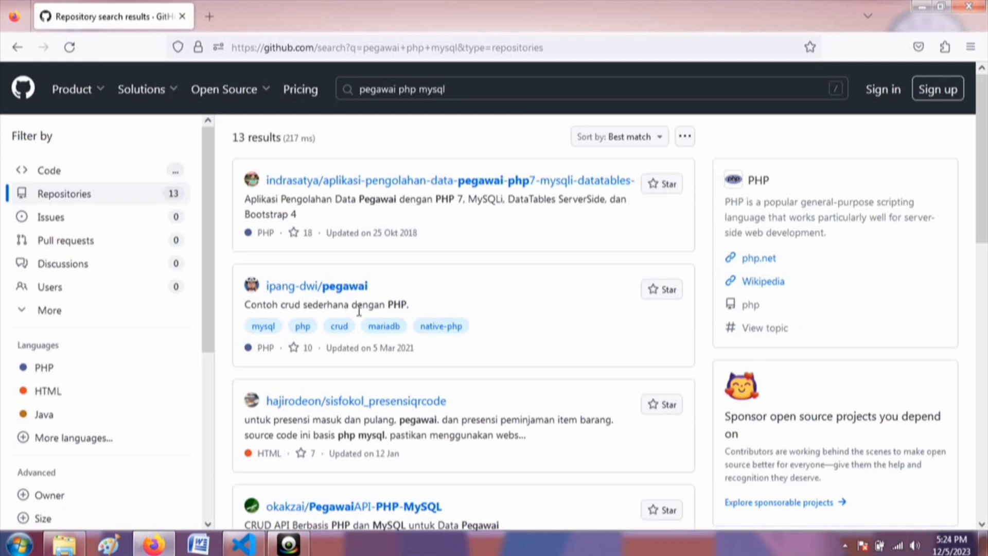
Step: Review the repositories found for "pegawai php mysql" and open the PegawaiAPI-PHP-MySQL repository
scroll(360, 312, down, 3)
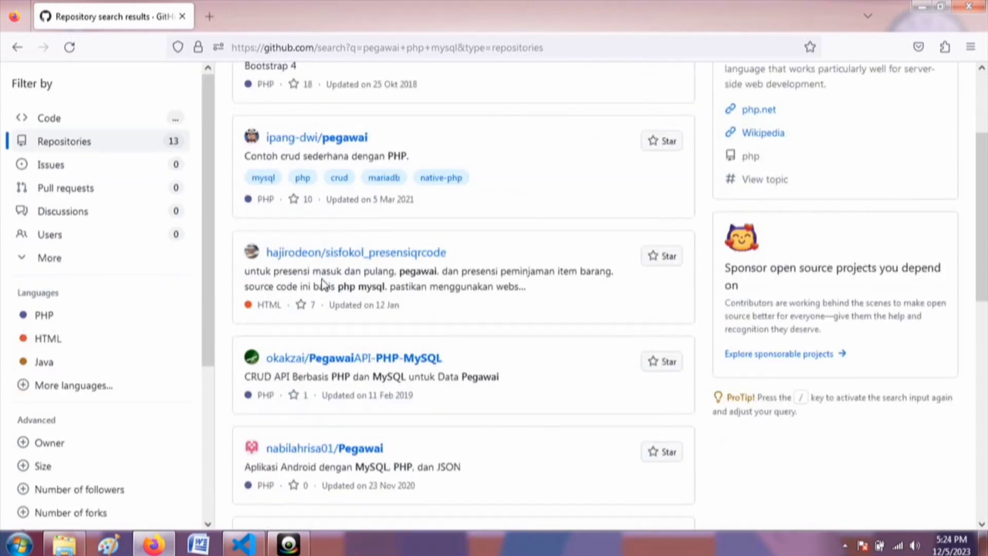
scroll(427, 291, down, 1)
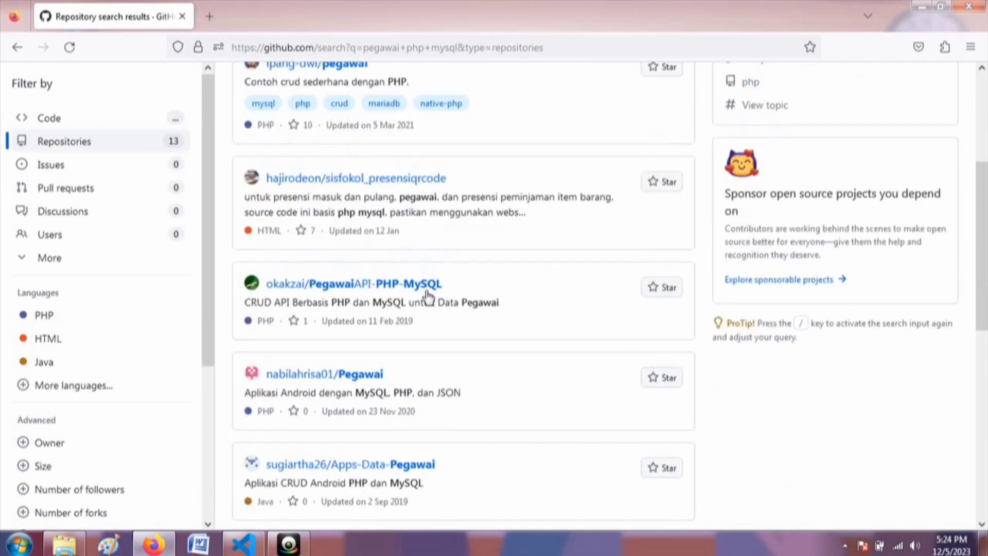
scroll(427, 293, down, 1)
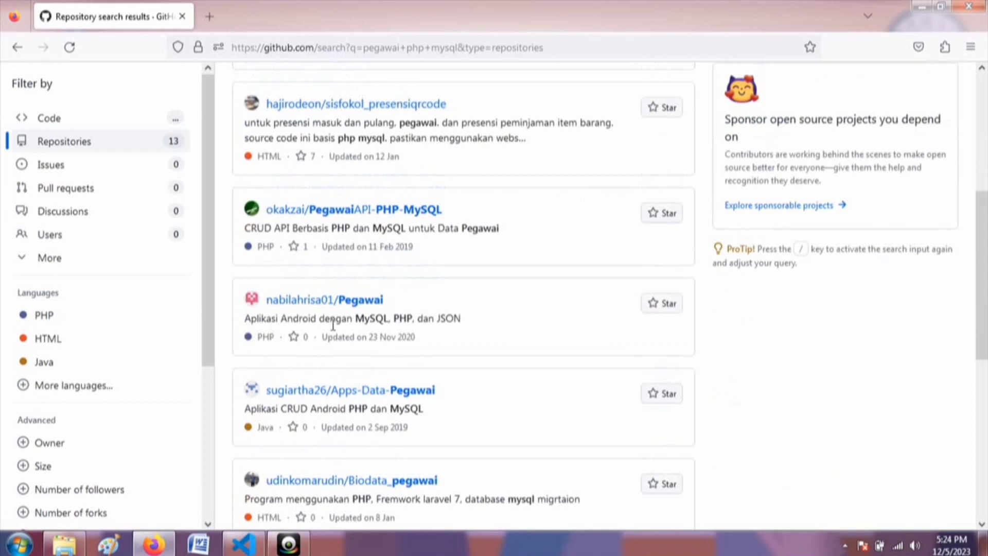
scroll(333, 324, down, 1)
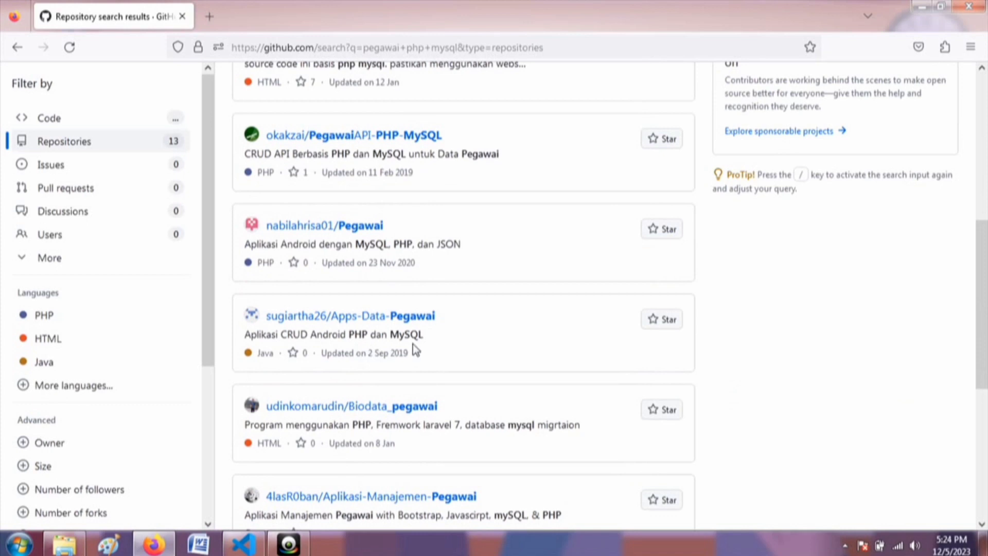
scroll(412, 344, up, 2)
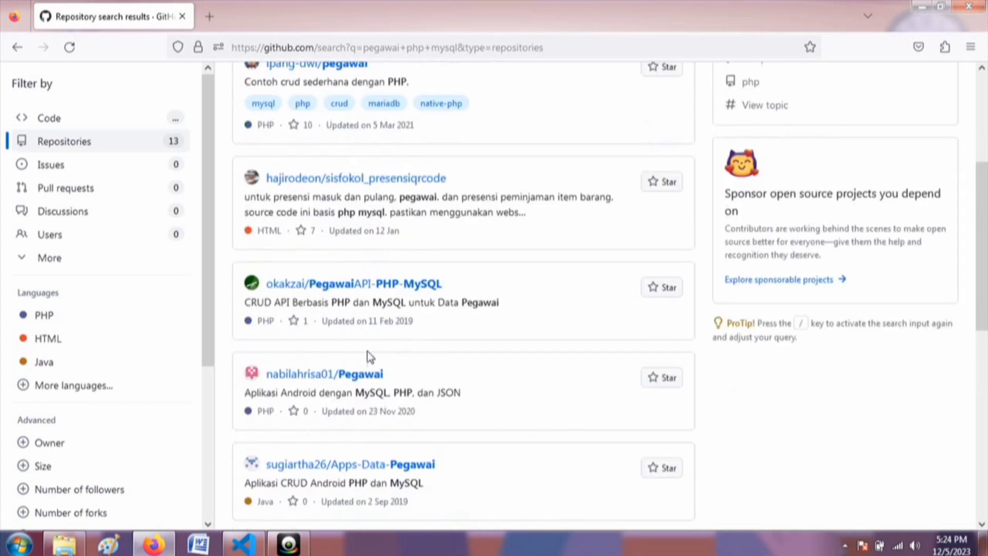
click(358, 290)
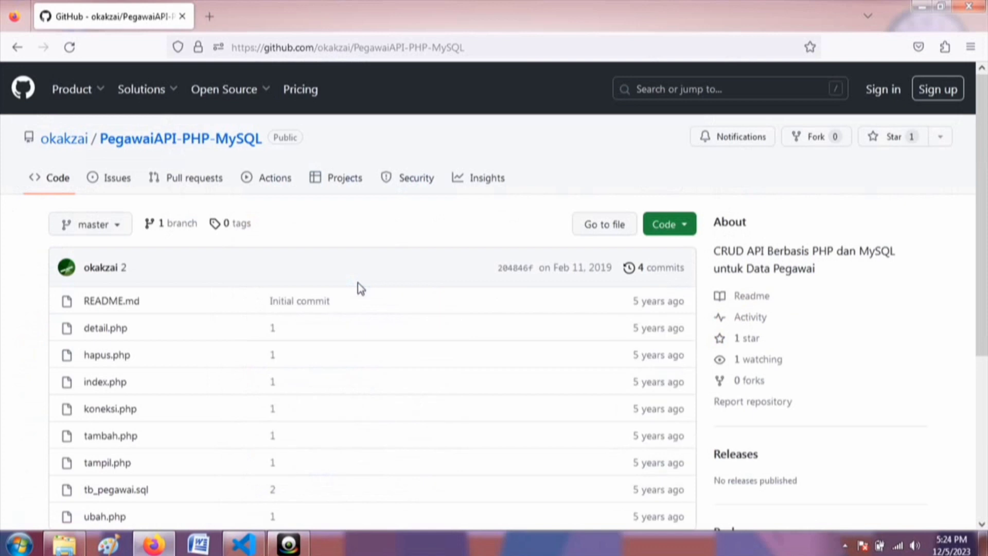
Step: Review the repository's file list, download its source code as a ZIP archive and show the browser's recent downloads
scroll(357, 283, down, 3)
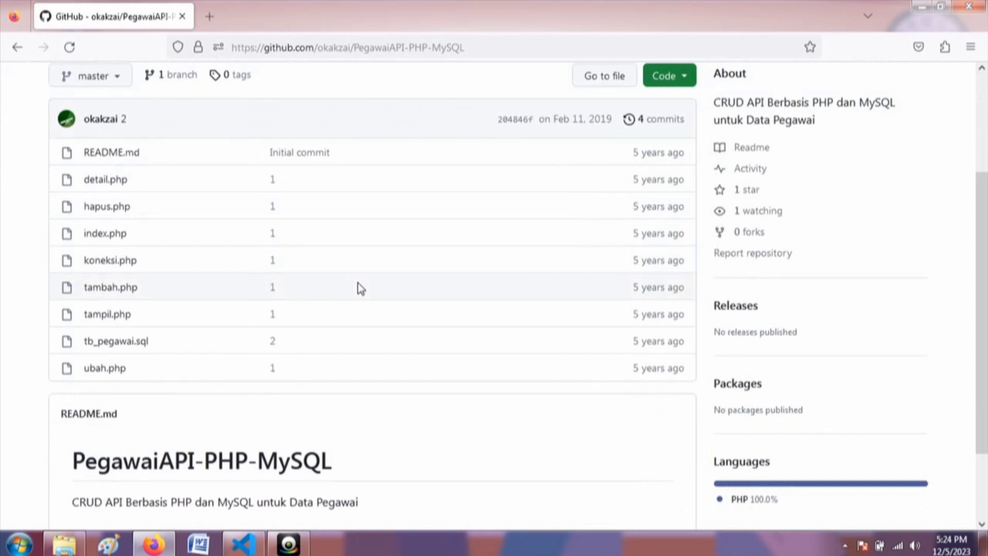
scroll(361, 289, up, 2)
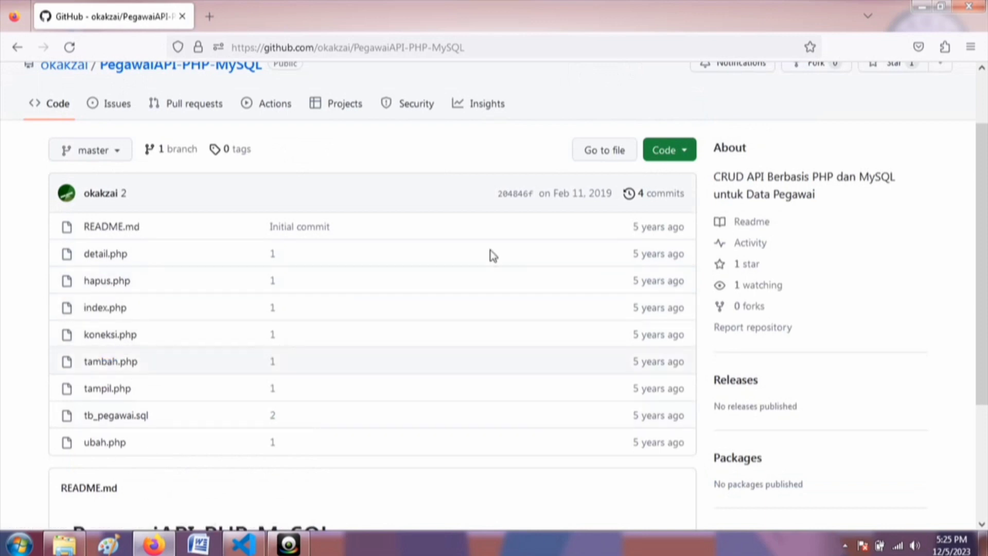
click(686, 161)
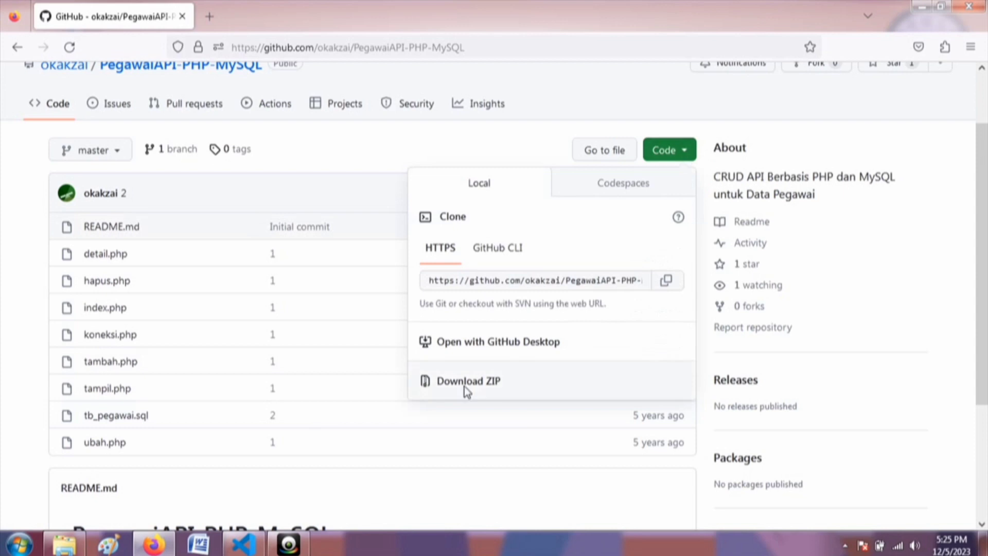
click(477, 389)
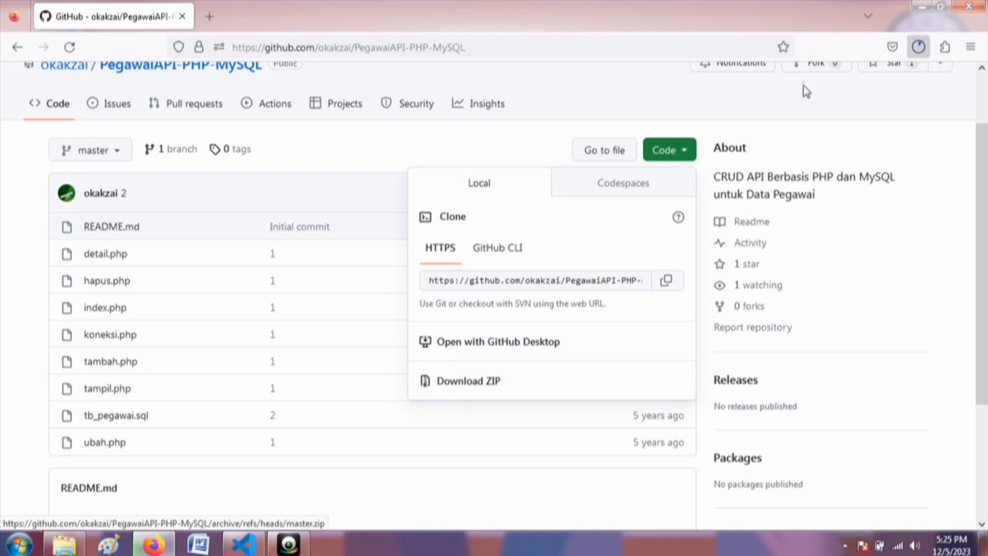
click(919, 47)
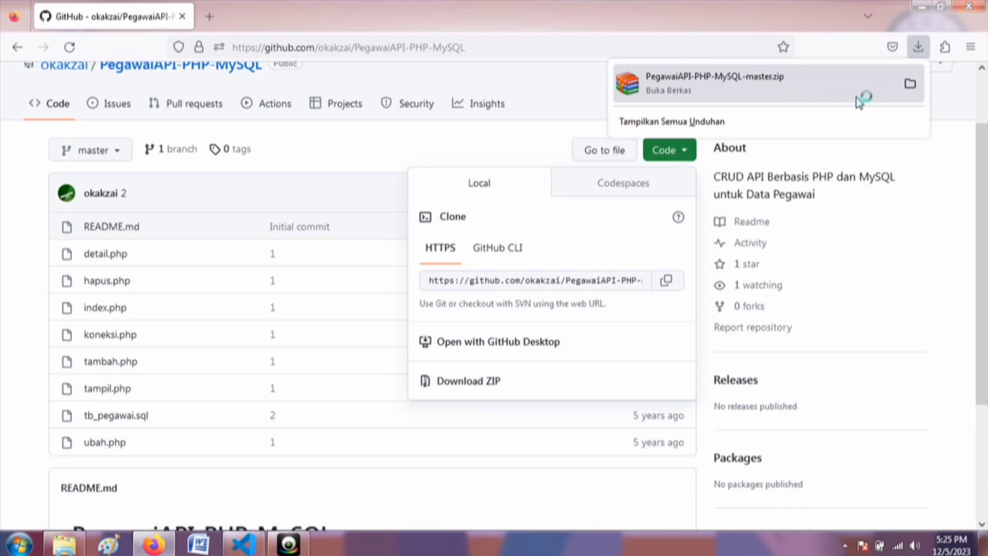
Step: Switch to the file manager, open the data pegawai folder in XAMPP's htdocs directory and look over its ZIP archive and PHP files
click(72, 550)
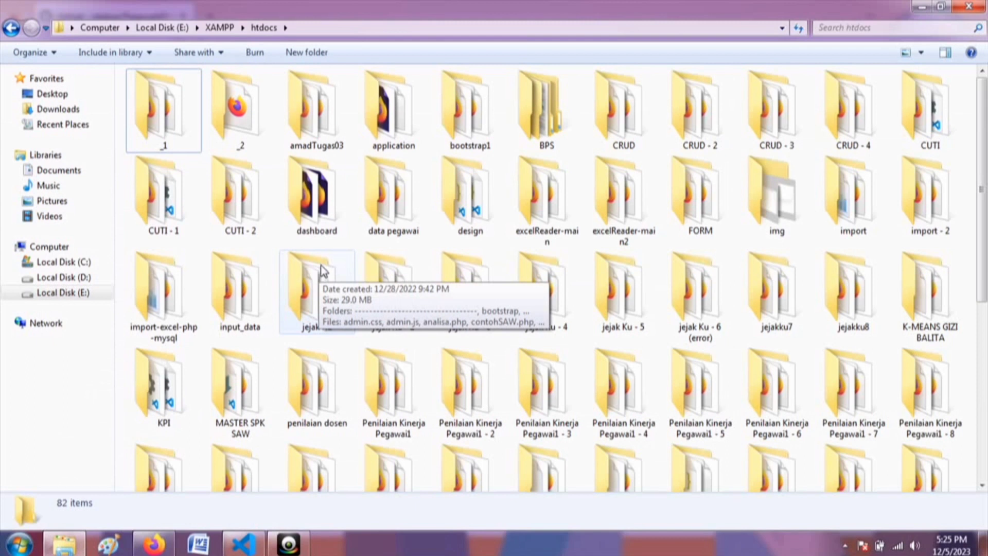
click(219, 29)
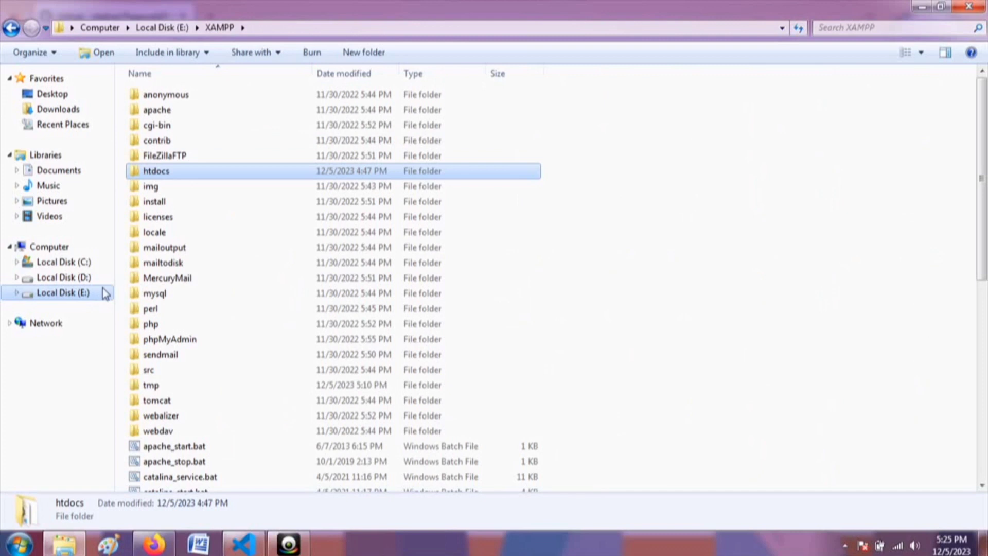
double_click(162, 174)
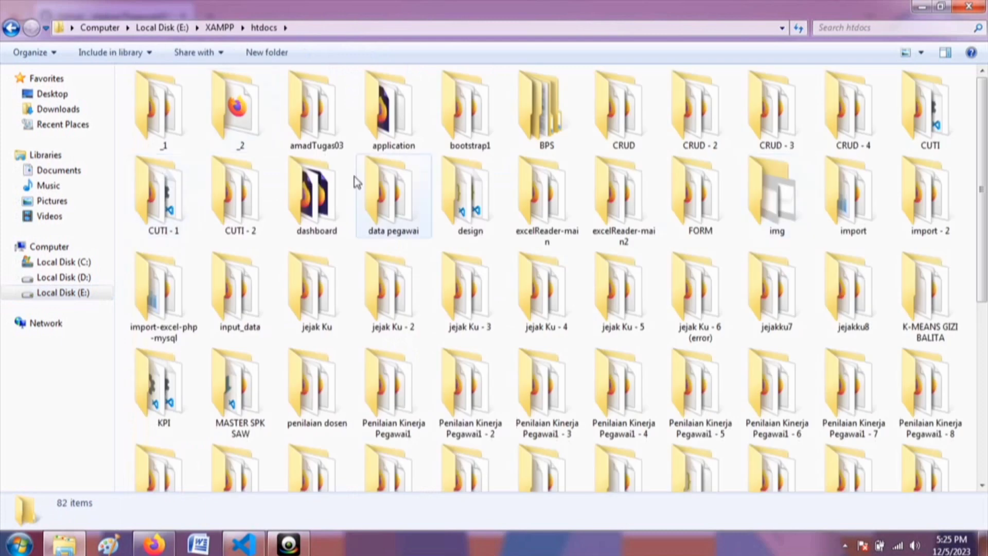
double_click(394, 193)
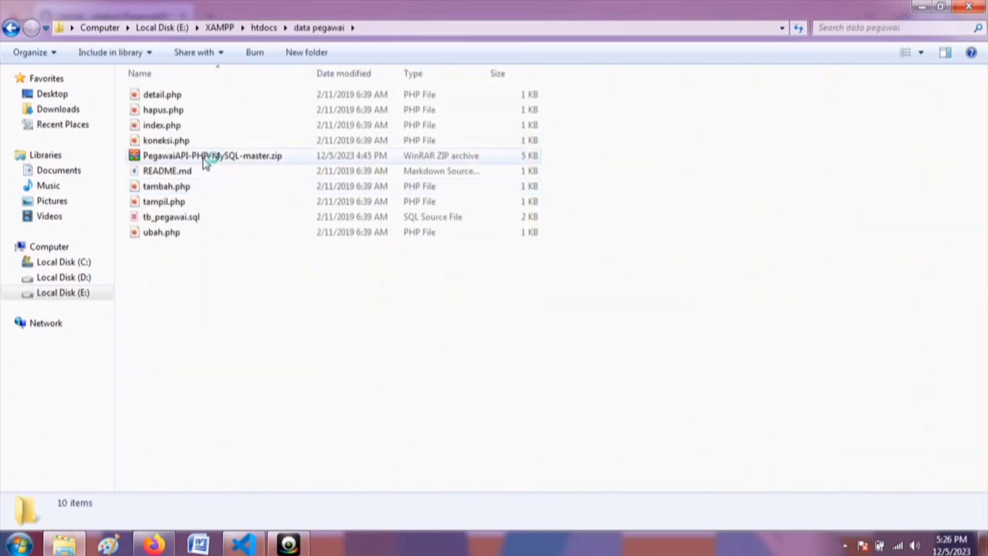
click(206, 162)
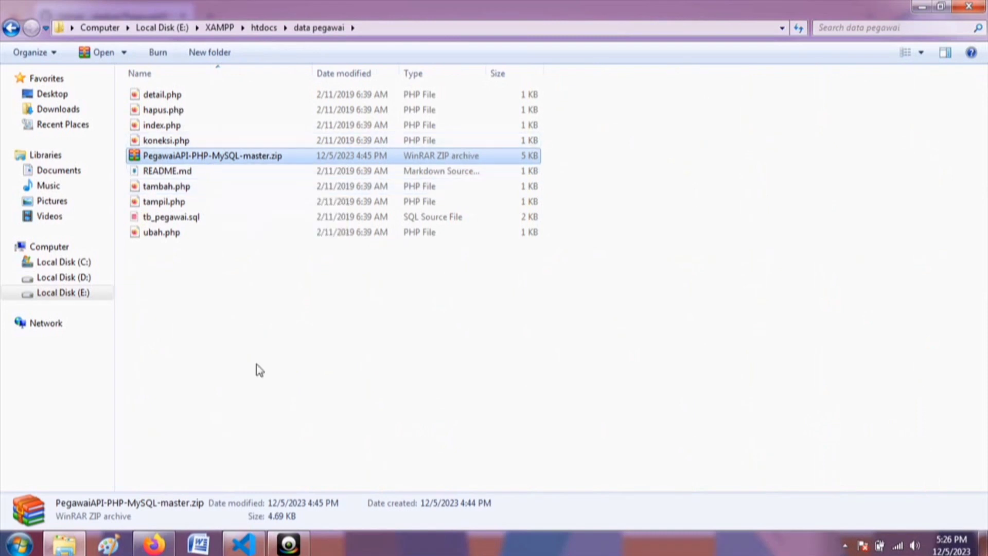
click(177, 202)
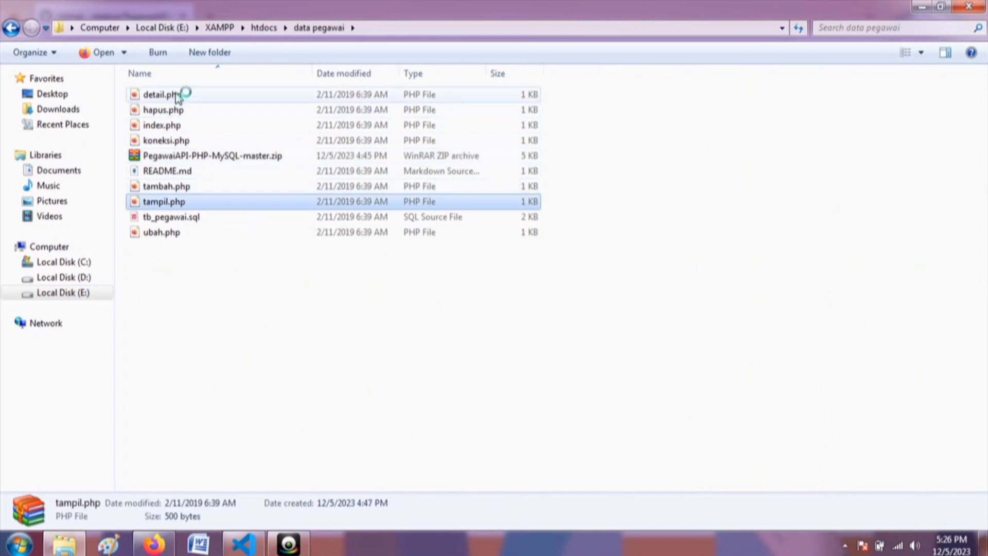
click(175, 94)
click(161, 125)
click(176, 237)
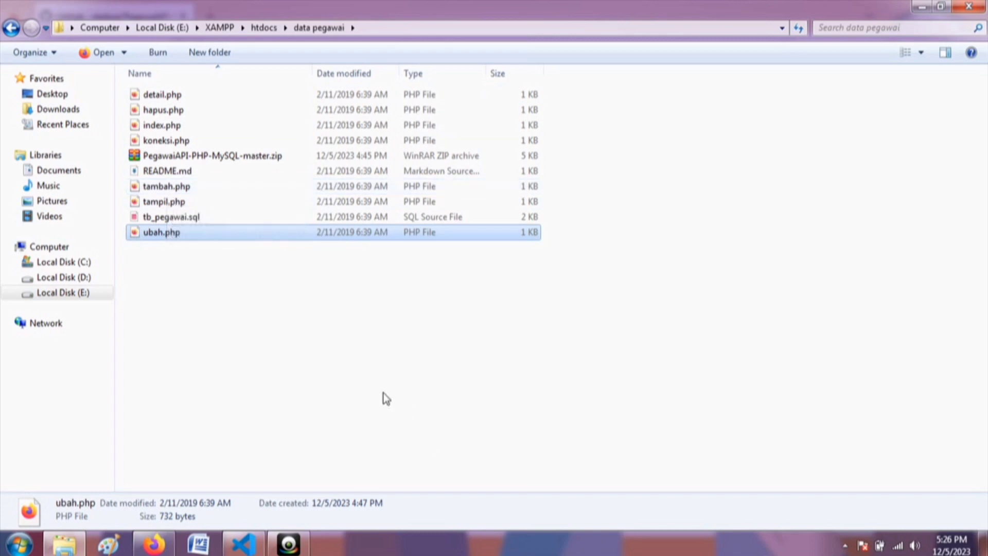
Step: Open index.php in Firefox and replace the file path prefix to load it from localhost/data pegawai/index.php
click(163, 127)
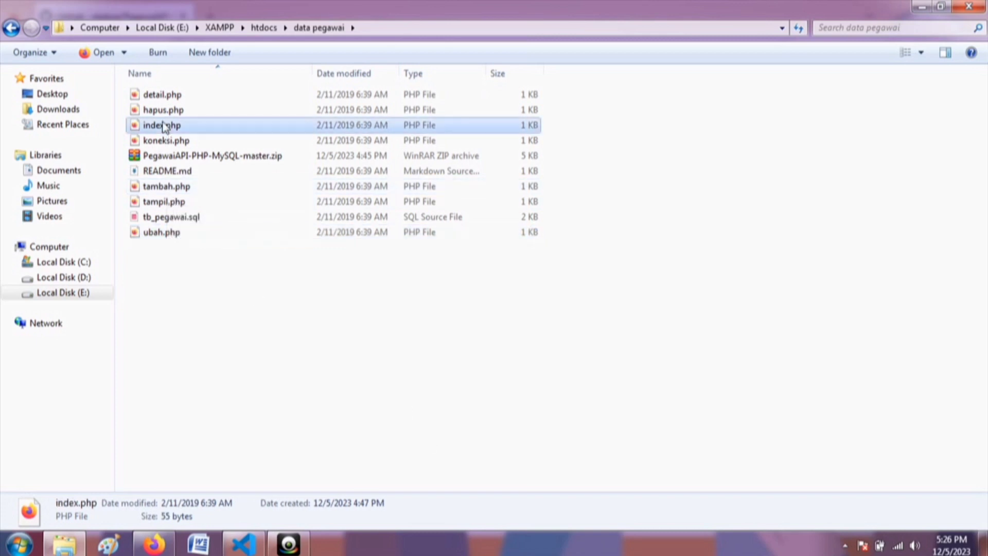
click(89, 55)
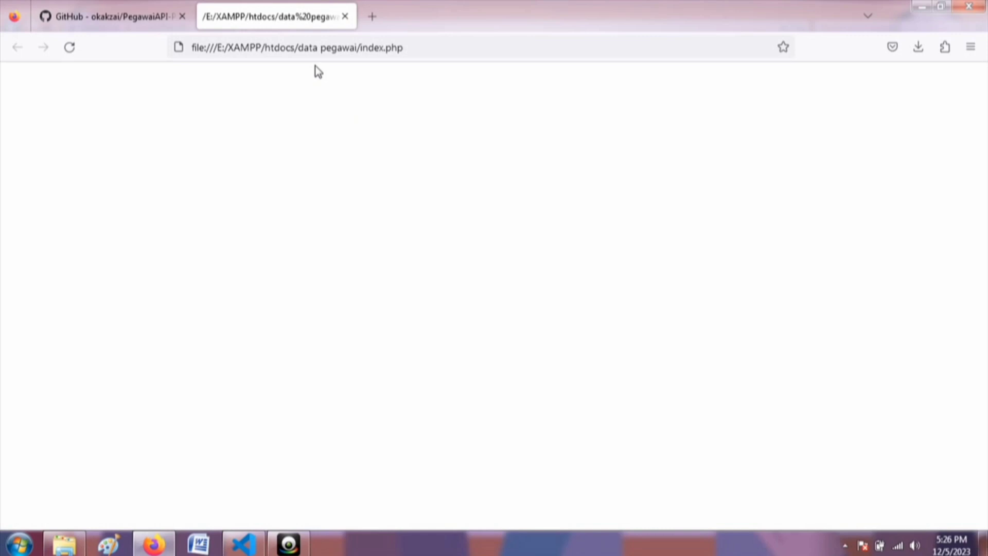
click(206, 50)
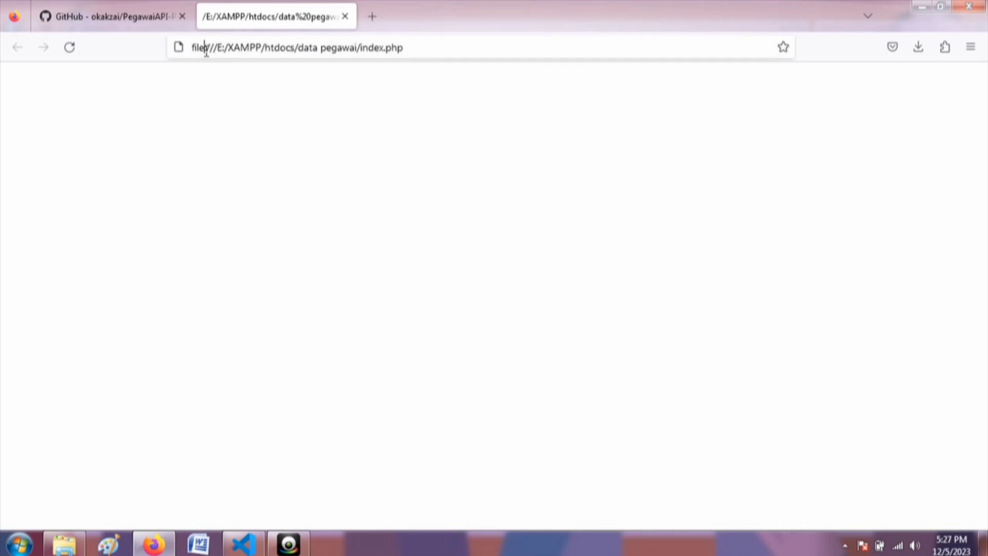
click(222, 46)
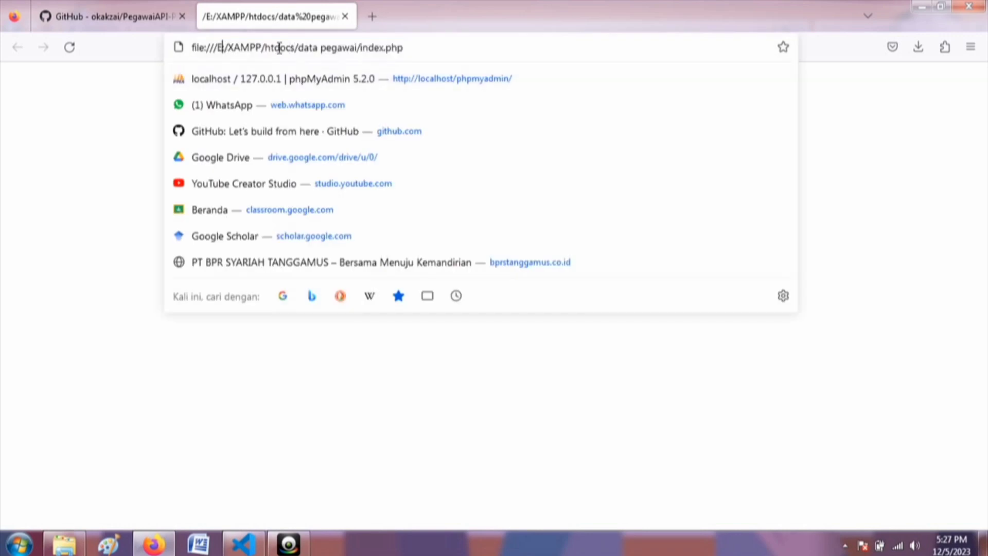
drag(297, 47, 161, 48)
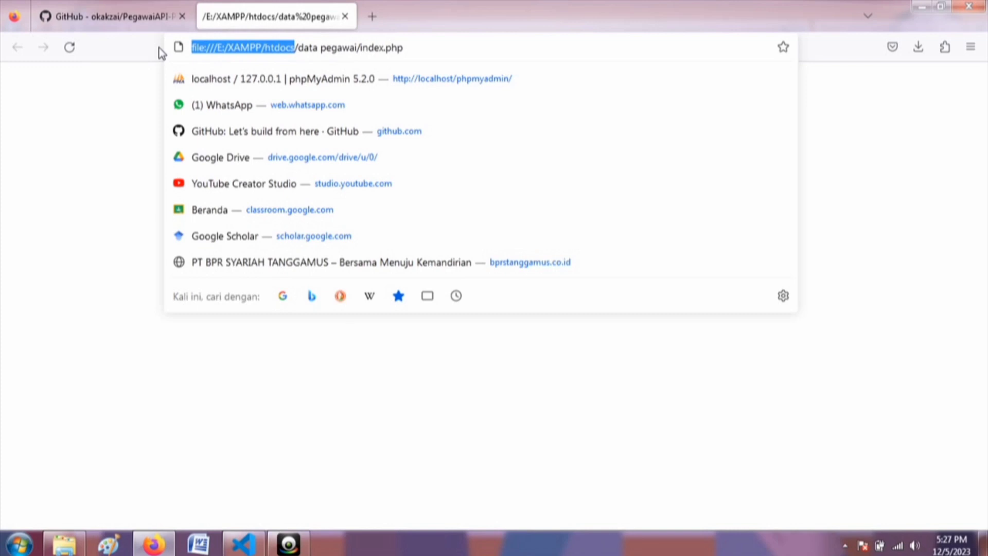
text(localhost)
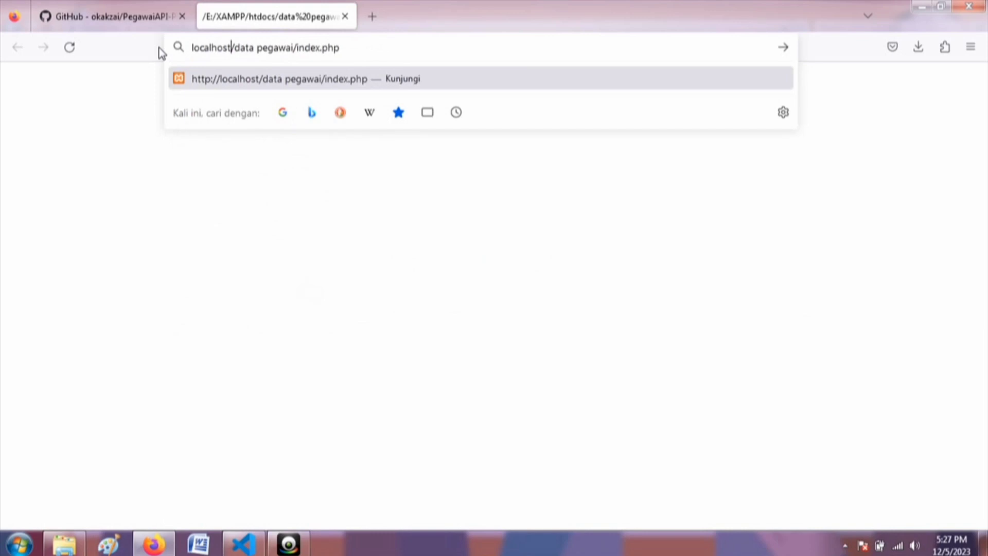
click(341, 51)
key(Return)
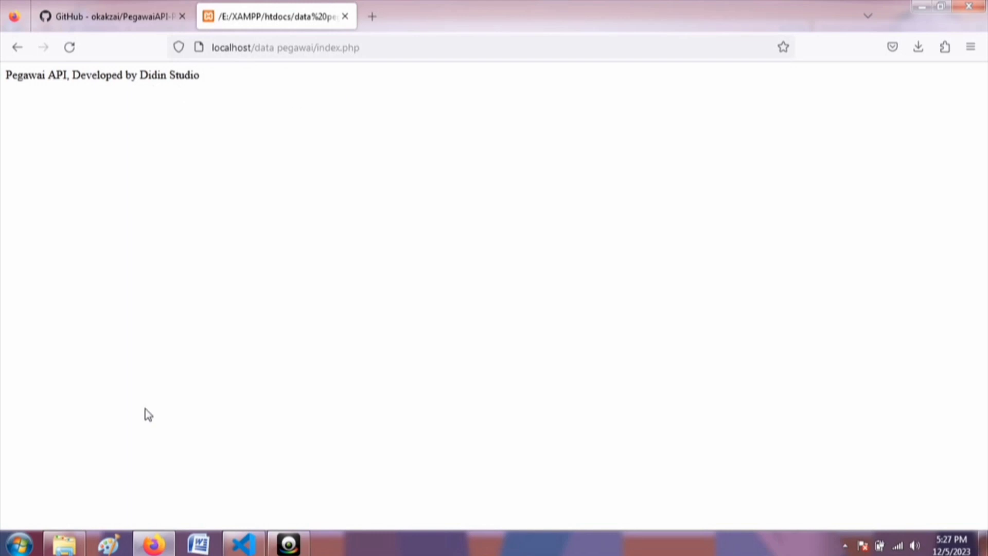
Step: Open index.php from the data pegawai folder in Visual Studio Code and examine its code
click(64, 545)
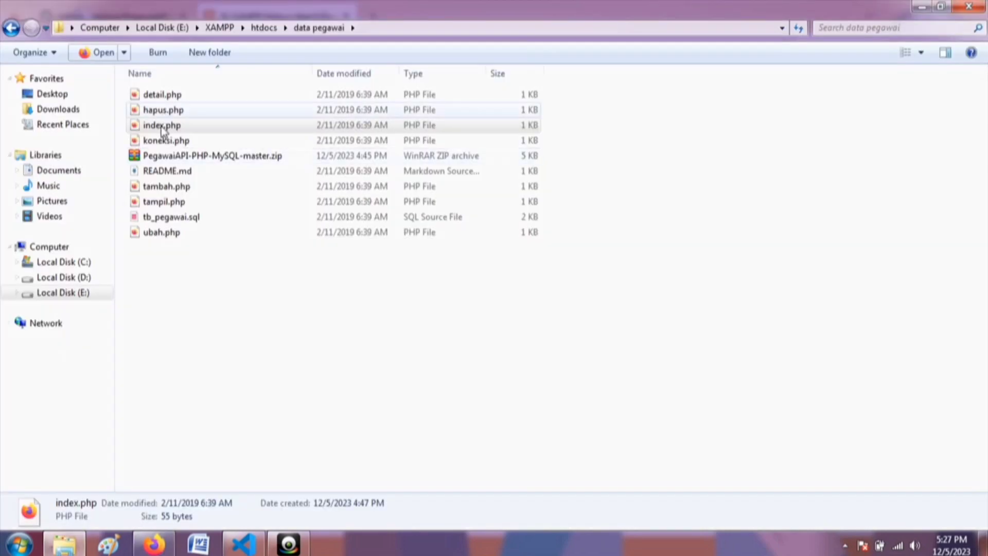
click(129, 48)
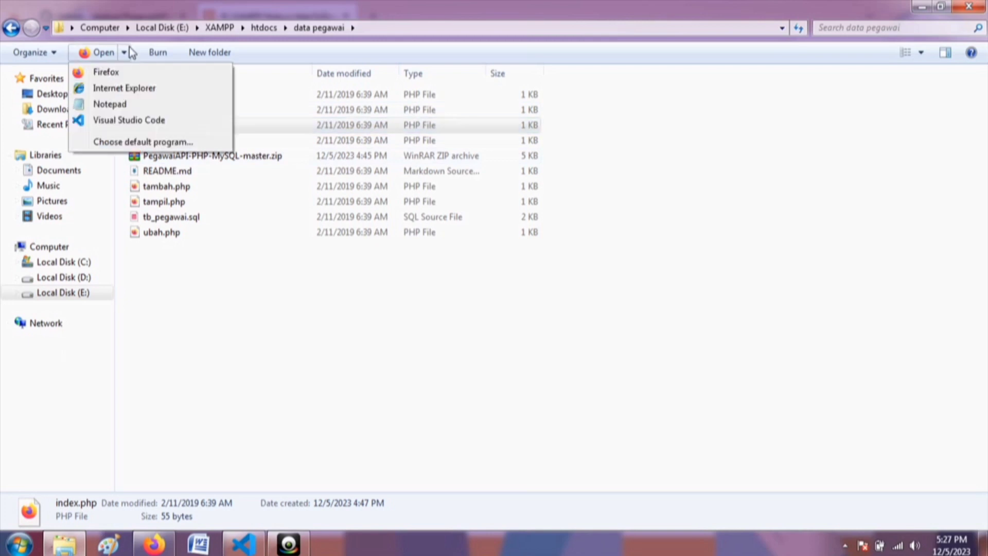
click(101, 120)
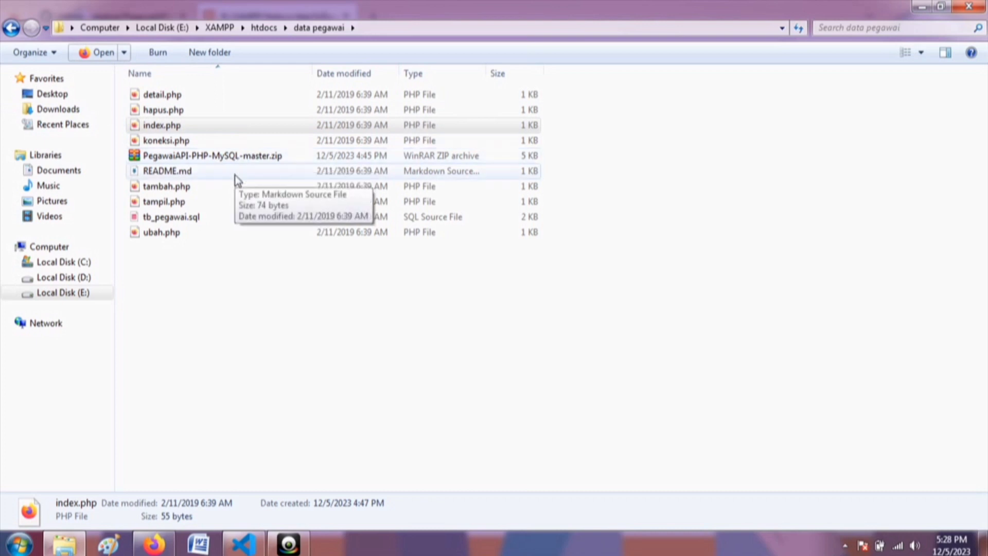
click(243, 544)
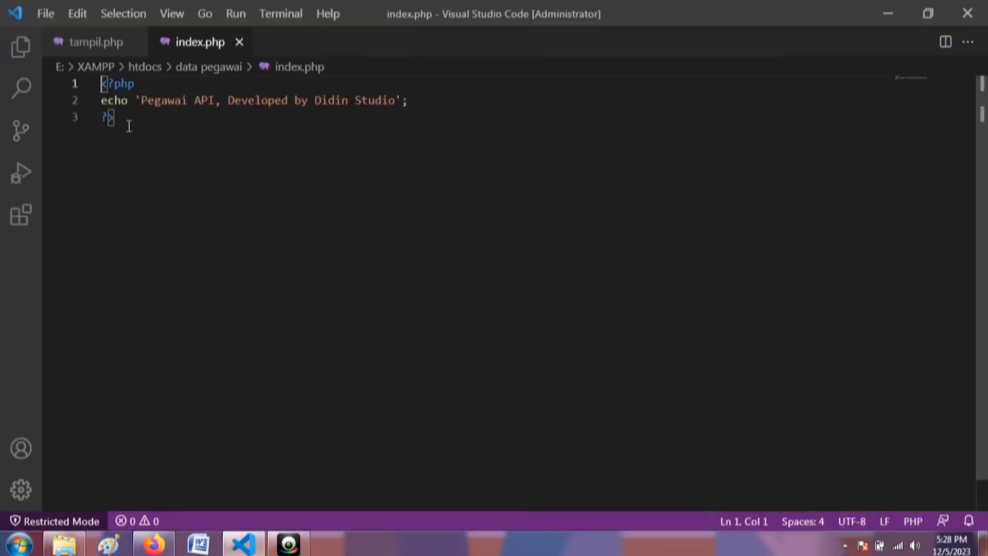
click(132, 120)
Step: Open tampil.php from the data pegawai folder in Visual Studio Code and examine its database connection and SQL query code
click(64, 544)
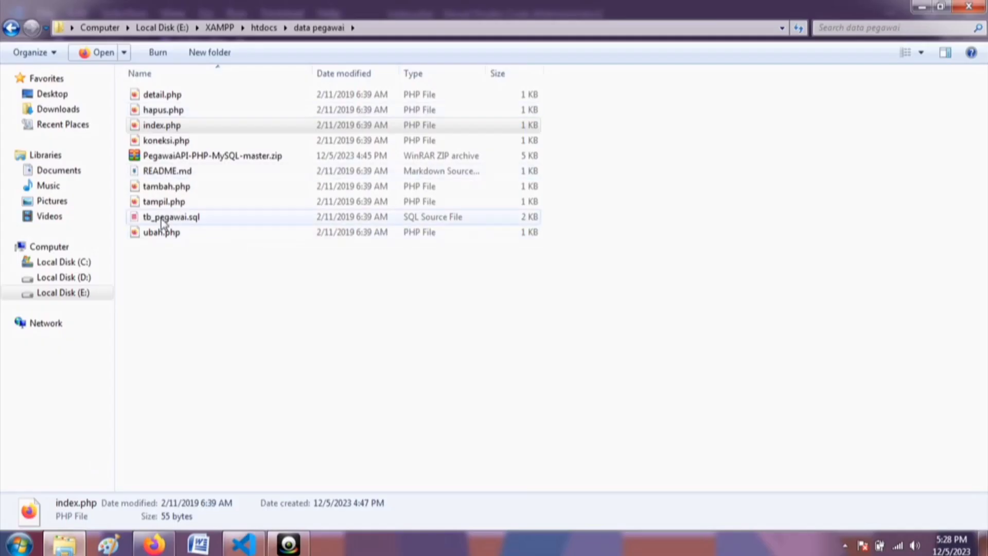
click(166, 202)
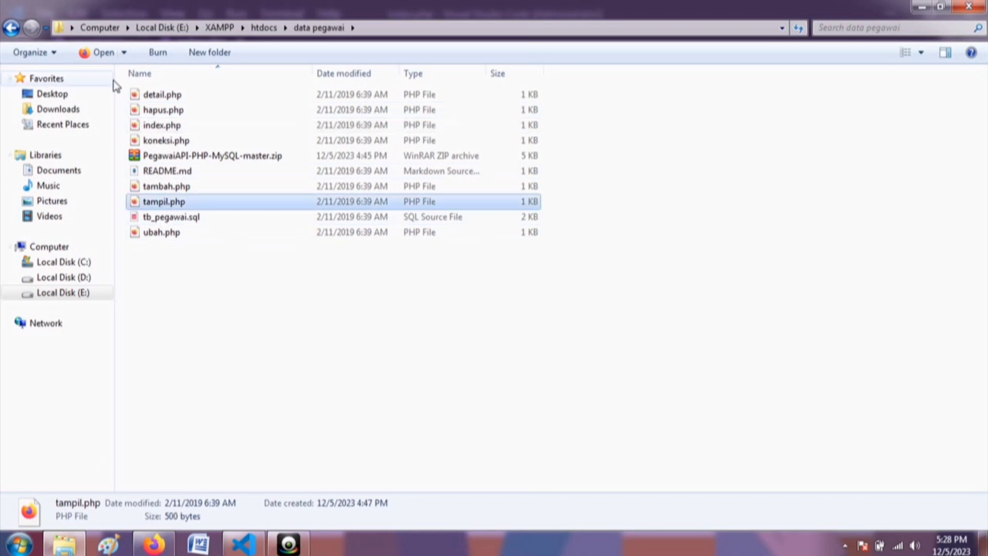
click(125, 53)
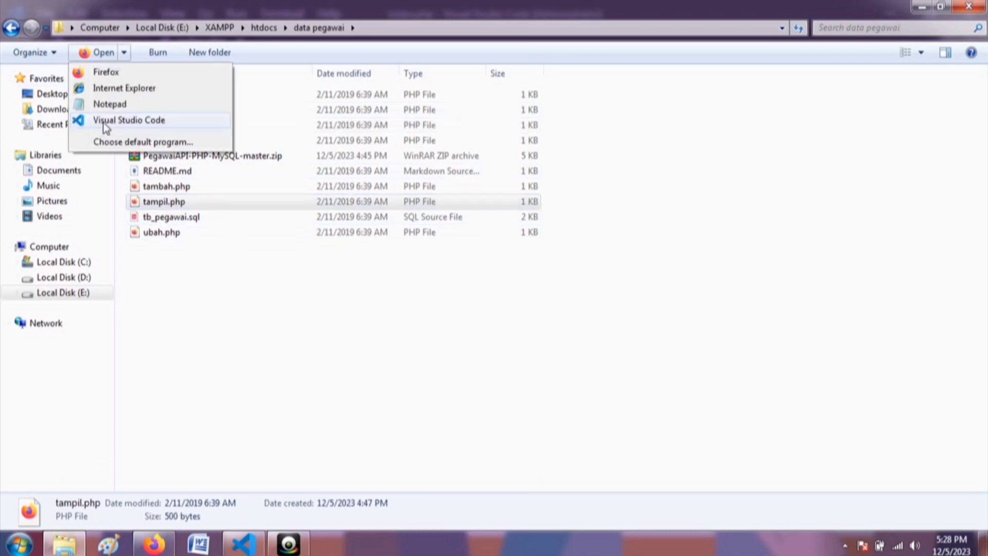
click(104, 121)
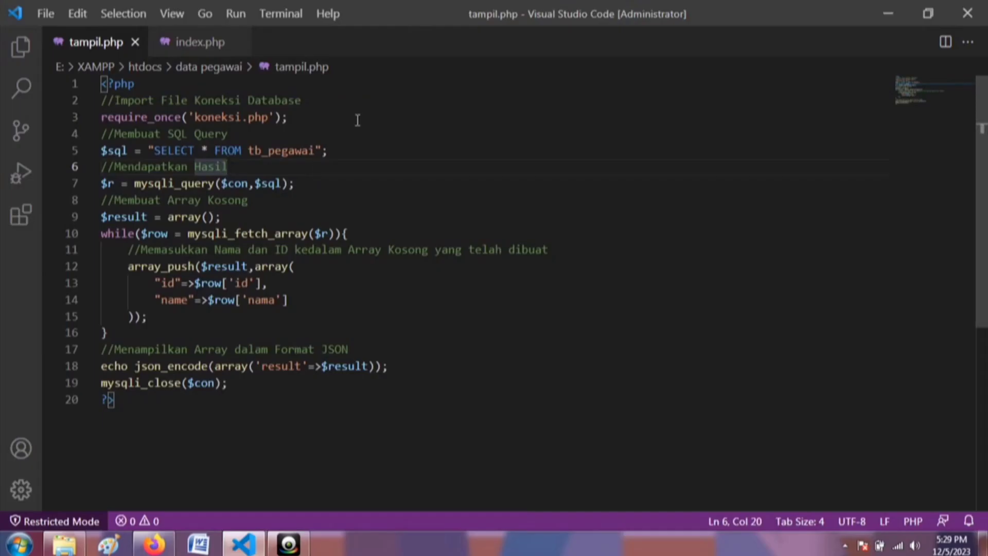
click(358, 120)
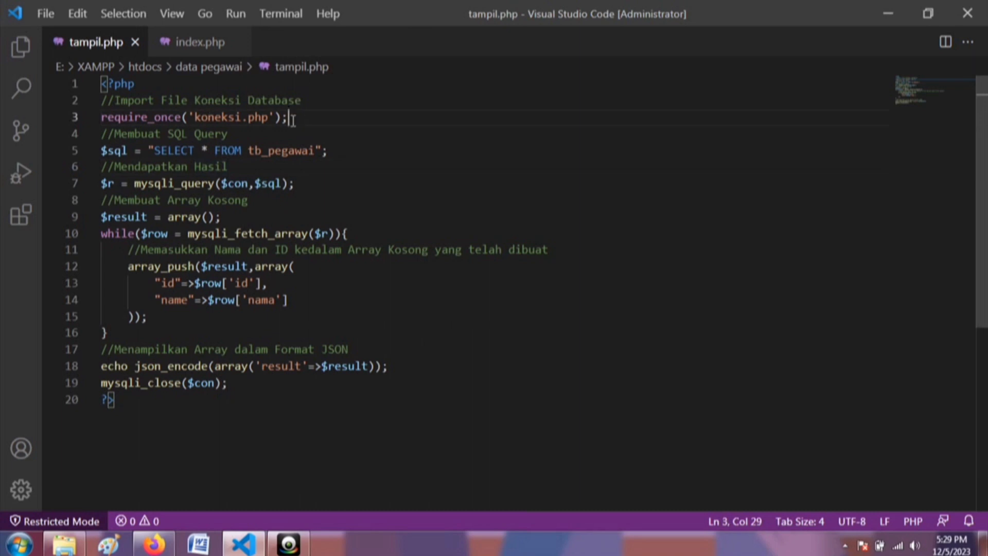
double_click(211, 134)
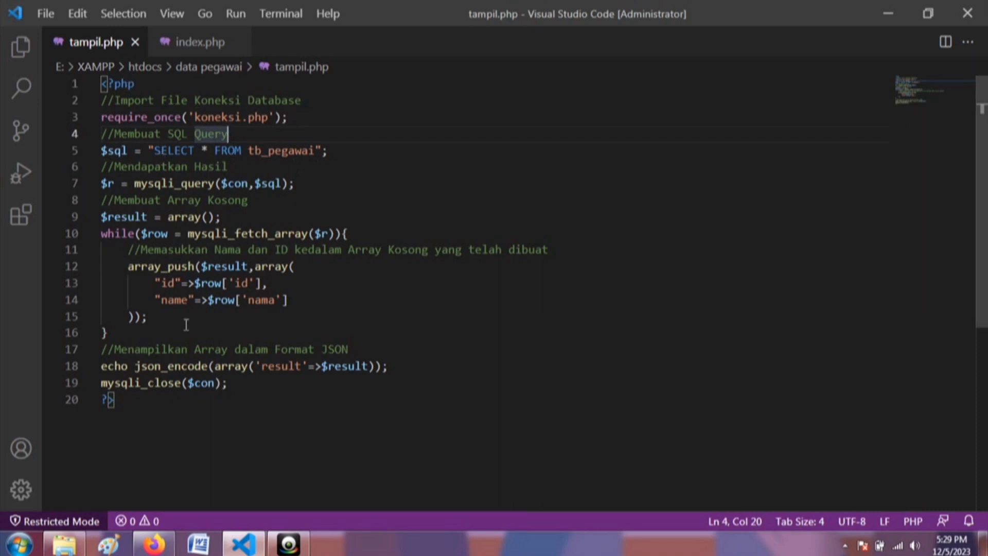
Step: Switch back to Firefox and load localhost/data pegawai/tampil.php in place of the index page
click(154, 545)
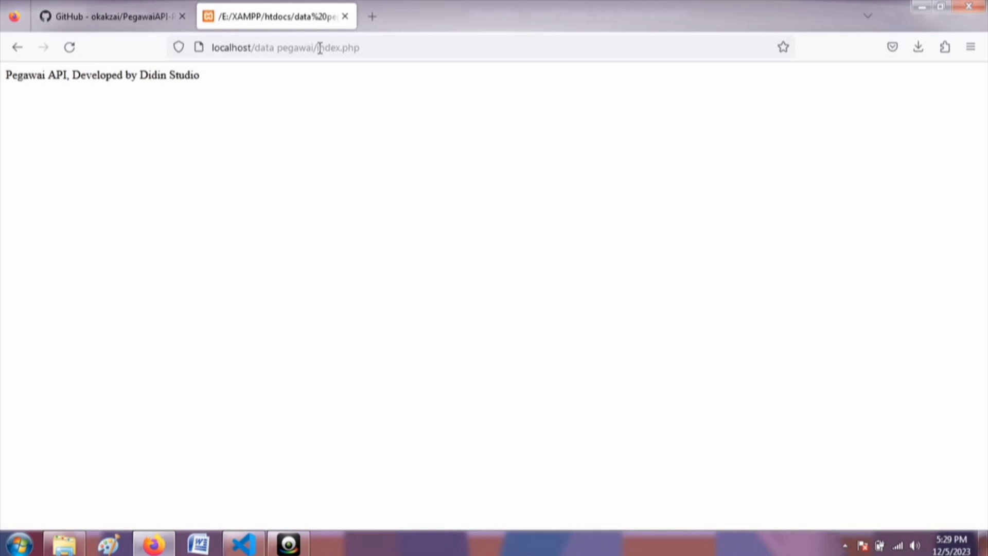
click(304, 47)
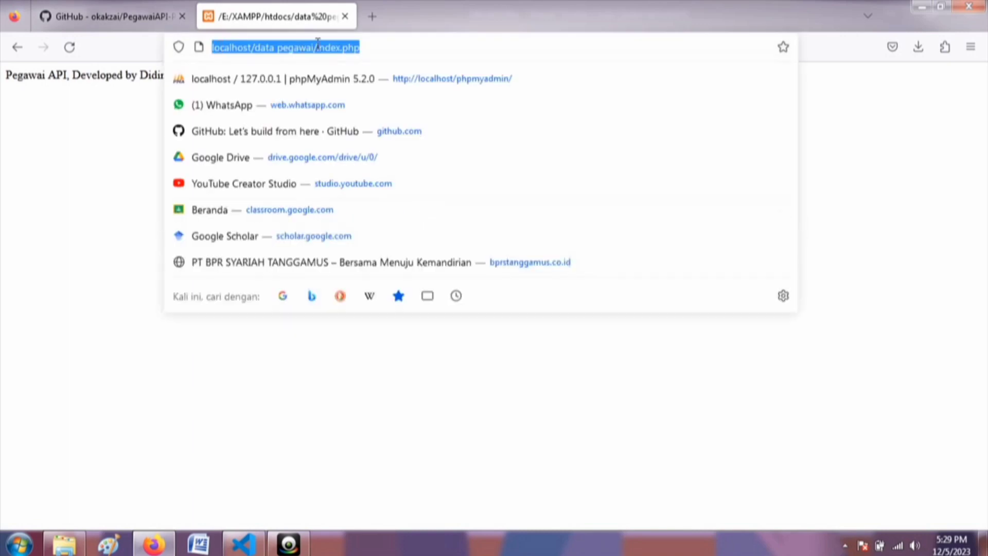
drag(341, 47, 317, 47)
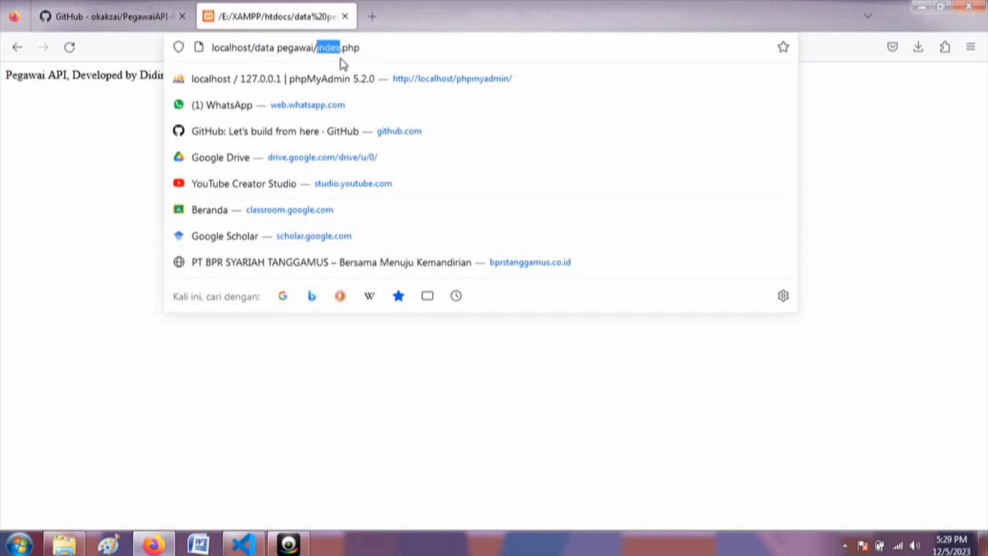
text(tampil)
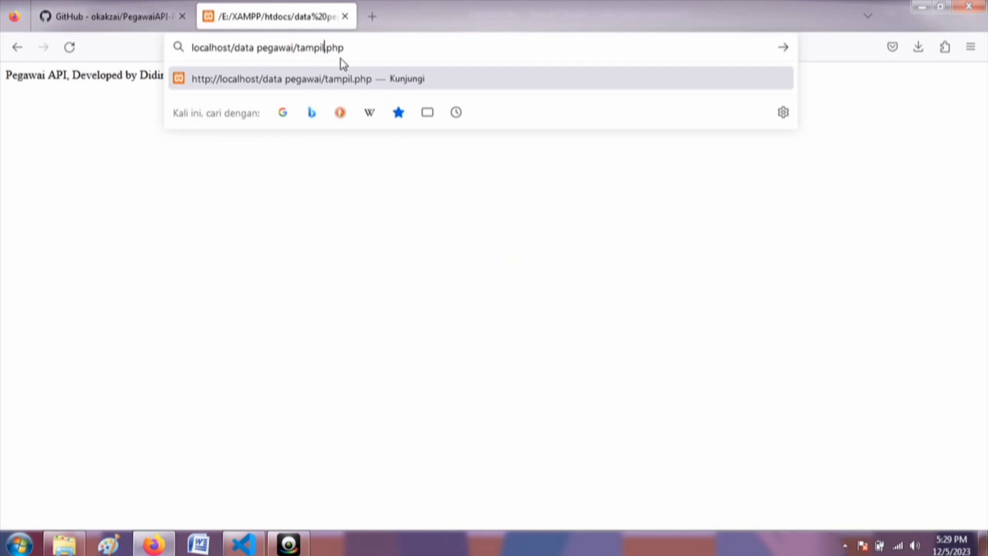
key(Return)
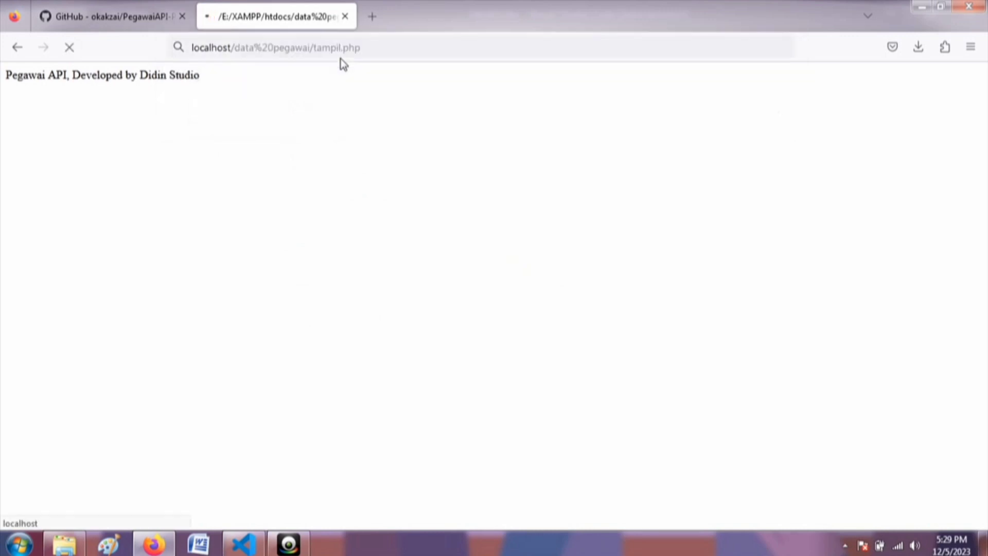